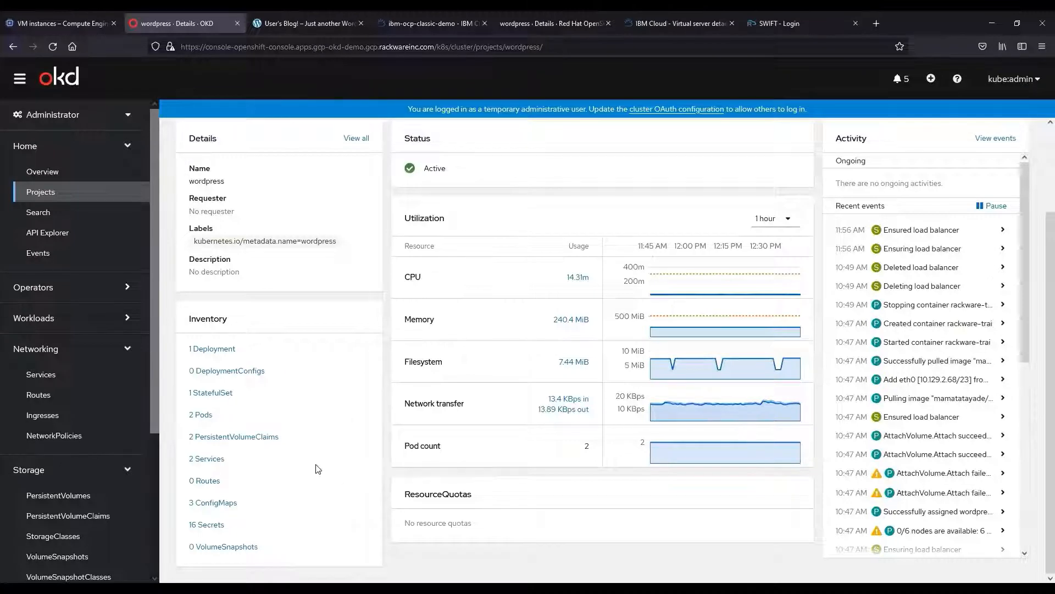
Review the wordpress project's 2 PVCs and services, ending on mt-wordpress at 35.223.127.18.
{"action": "left_click", "coordinate": [252, 440]}
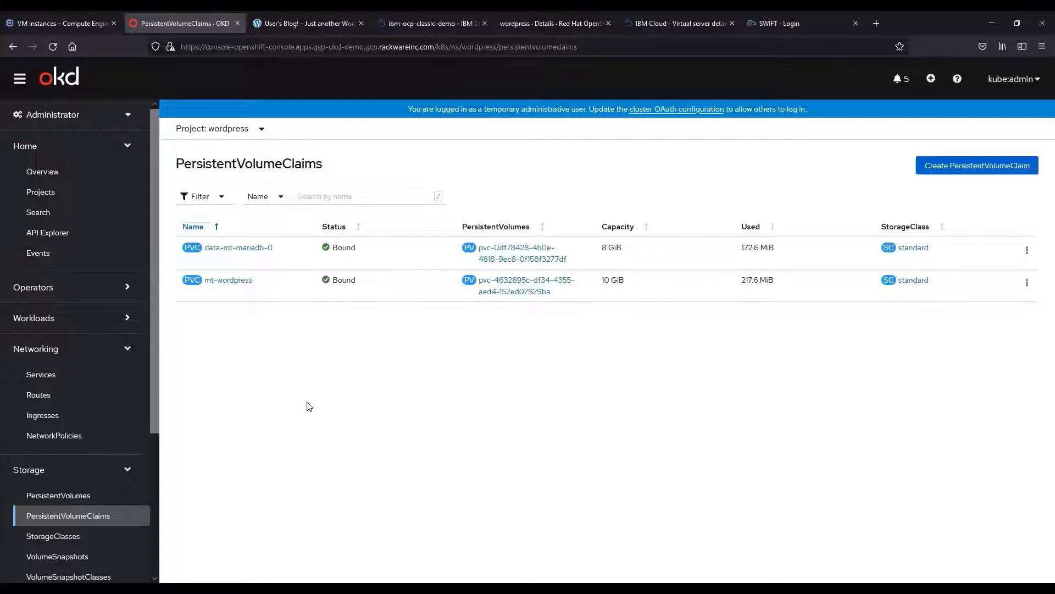
{"action": "left_click", "coordinate": [96, 382]}
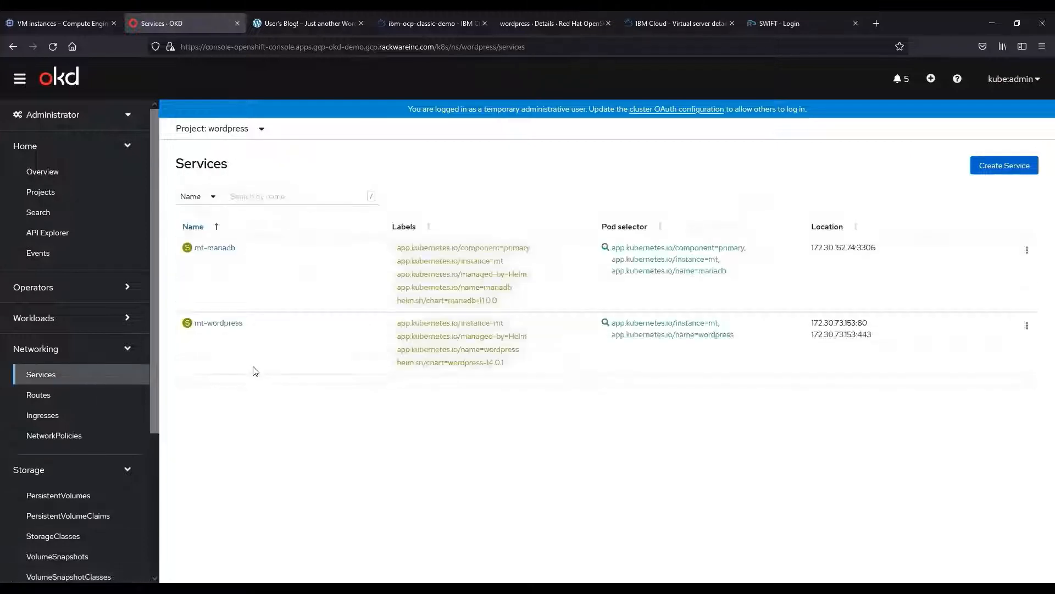
{"action": "left_click", "coordinate": [222, 324]}
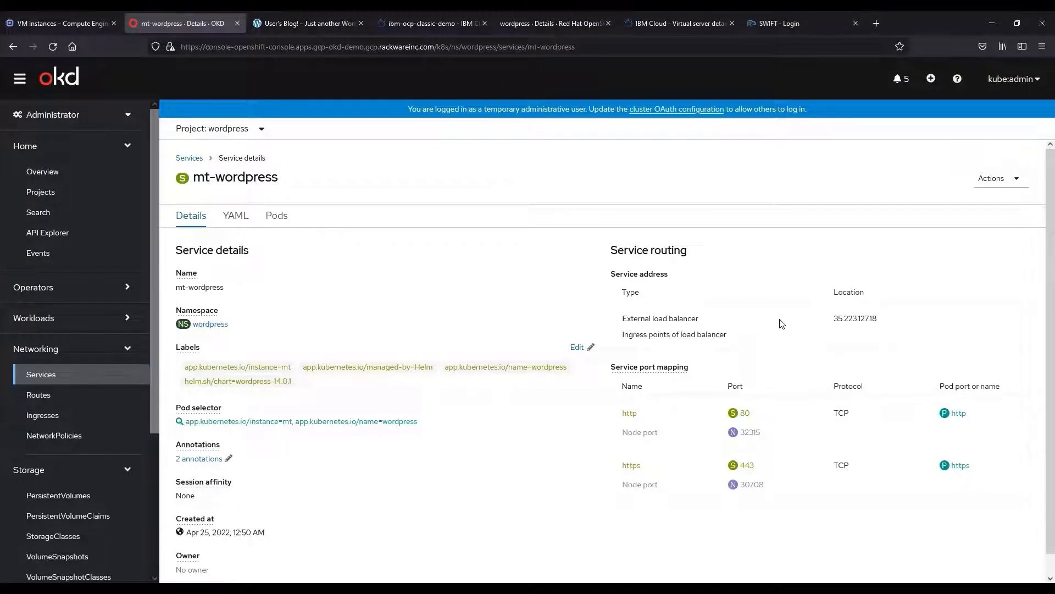
View the User's Blog site at 35.223.127.18, then the ibm-ocp-classic-demo cluster overview.
{"action": "left_click", "coordinate": [333, 15]}
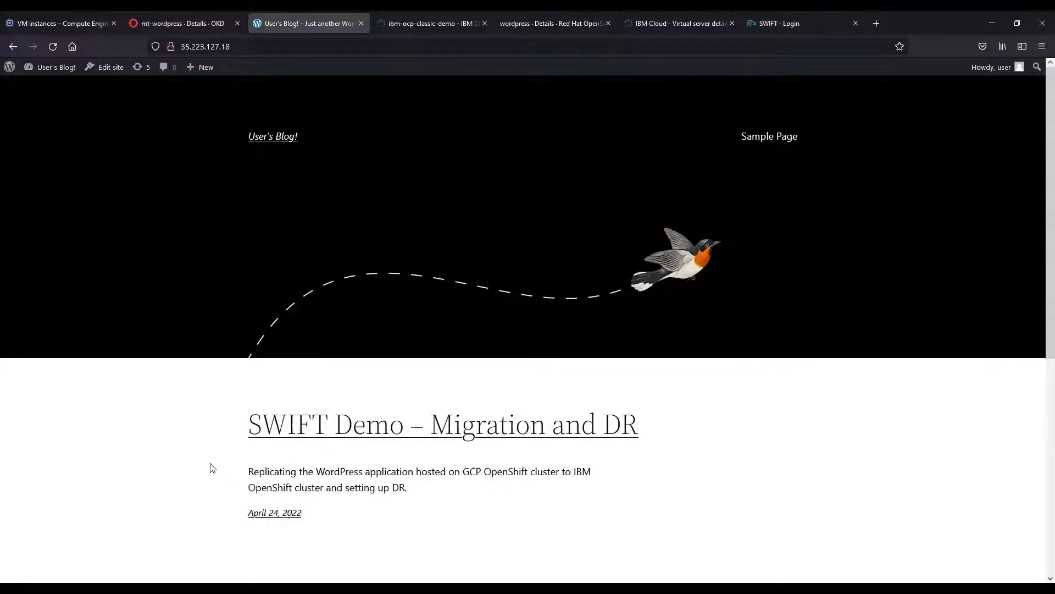
{"action": "left_click", "coordinate": [424, 22]}
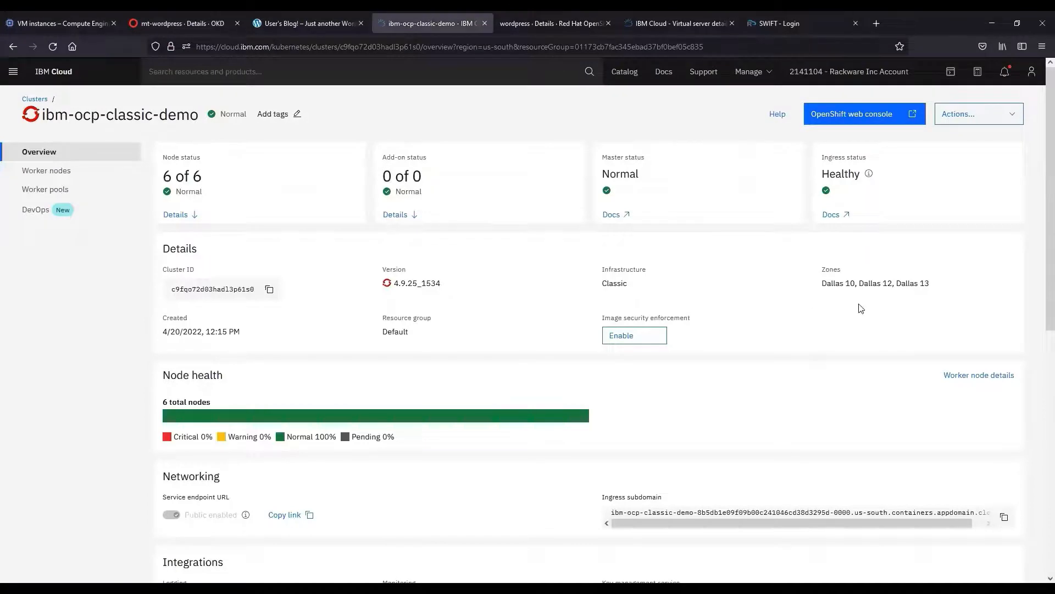
Check ibm-ocp-classic-demo's Zones values, then go to the Active wordpress project in OpenShift.
{"action": "left_click_drag", "start_coordinate": [821, 266], "coordinate": [843, 284]}
{"action": "left_click", "coordinate": [562, 217]}
{"action": "left_click", "coordinate": [556, 16]}
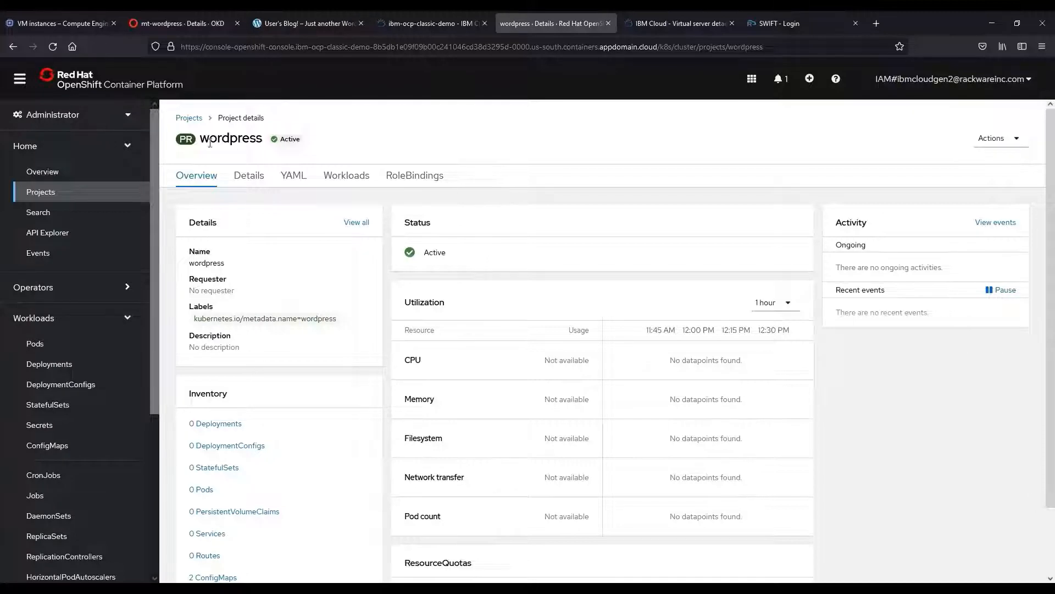
Review the wordpress project's 10 secrets, including rackware-trai-secret, then show the swift-demo virtual server.
{"action": "scroll", "coordinate": [348, 501], "scroll_direction": "down", "scroll_amount": 2}
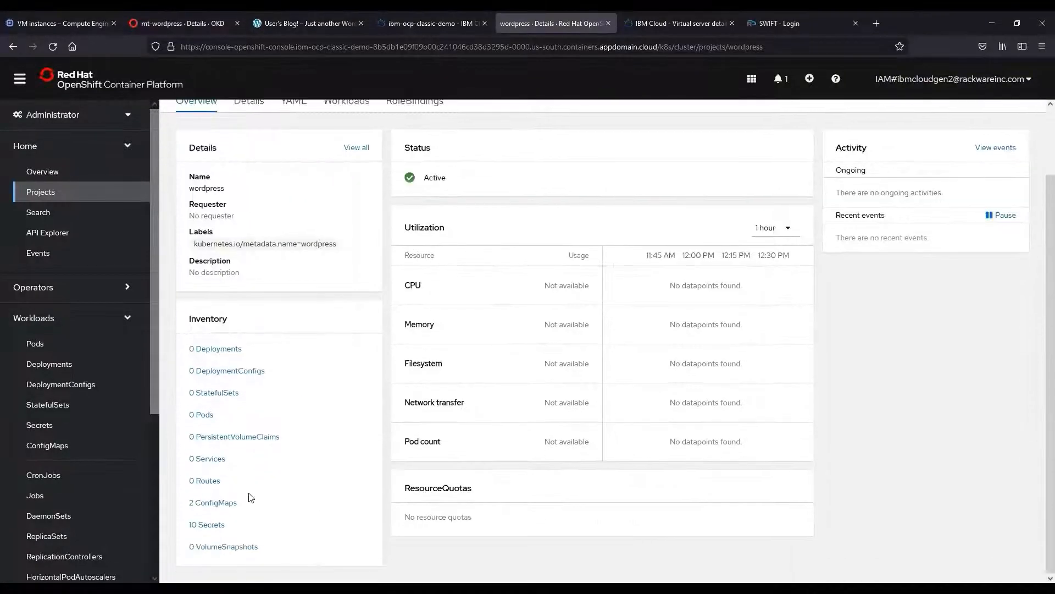
{"action": "left_click", "coordinate": [223, 523]}
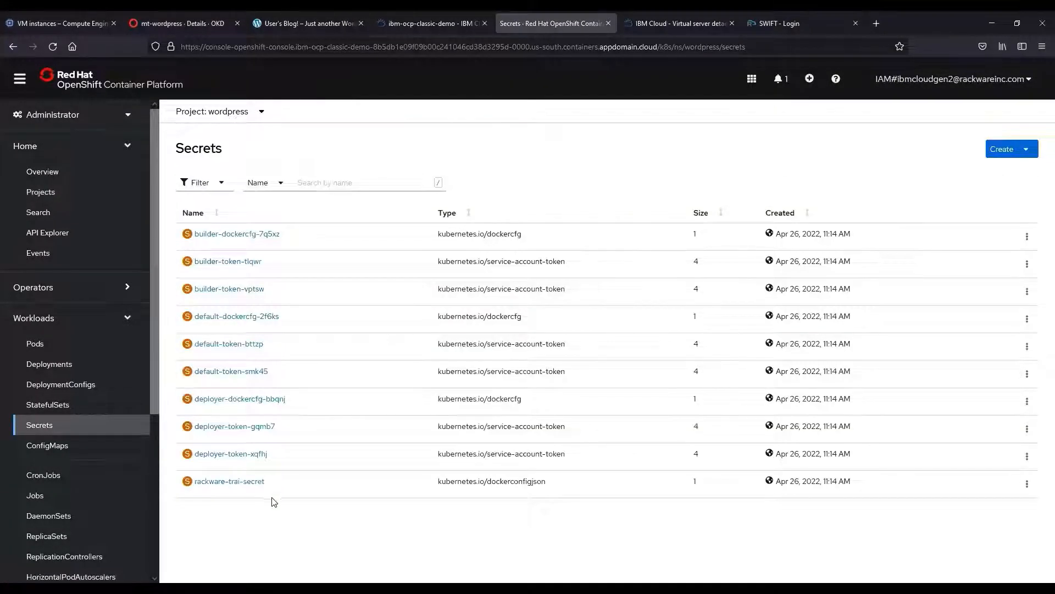
{"action": "left_click_drag", "start_coordinate": [232, 485], "coordinate": [196, 487]}
{"action": "left_click", "coordinate": [225, 511]}
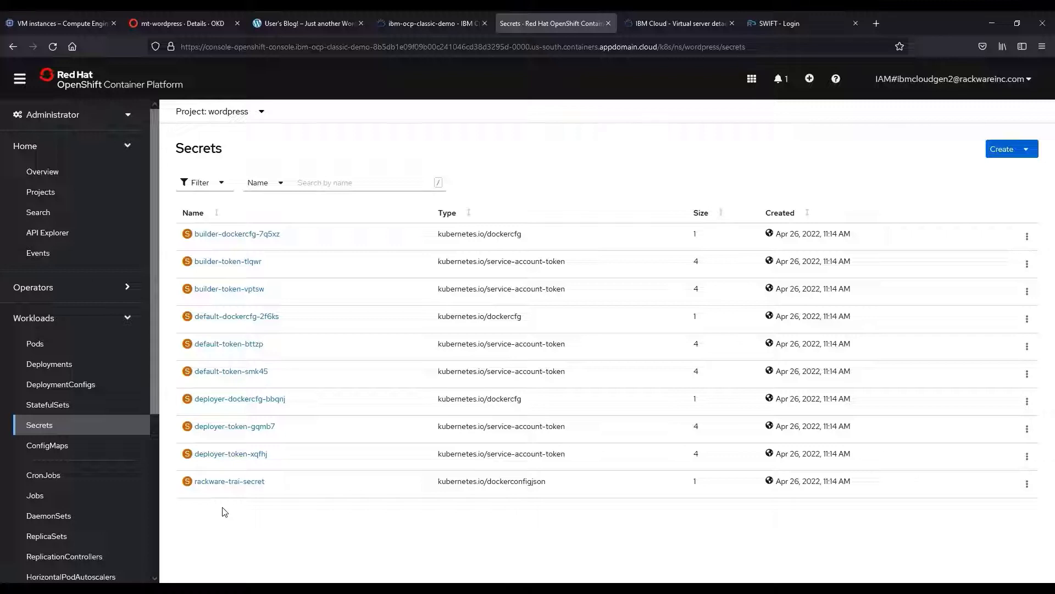
{"action": "left_click", "coordinate": [677, 23]}
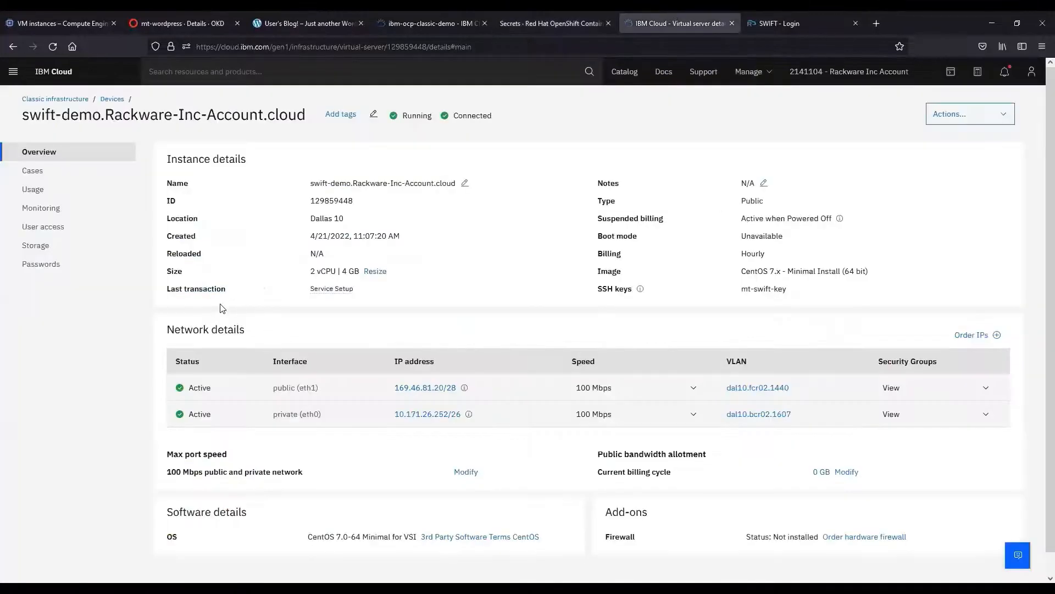
Check swift-demo's CentOS image and Dallas 10 location.
{"action": "left_click_drag", "start_coordinate": [740, 274], "coordinate": [770, 275]}
{"action": "left_click", "coordinate": [439, 271]}
{"action": "left_click_drag", "start_coordinate": [308, 219], "coordinate": [344, 218]}
Check the 50 GB Backup portable storage, return to overview, then bring up SWIFT login.
{"action": "left_click", "coordinate": [53, 245]}
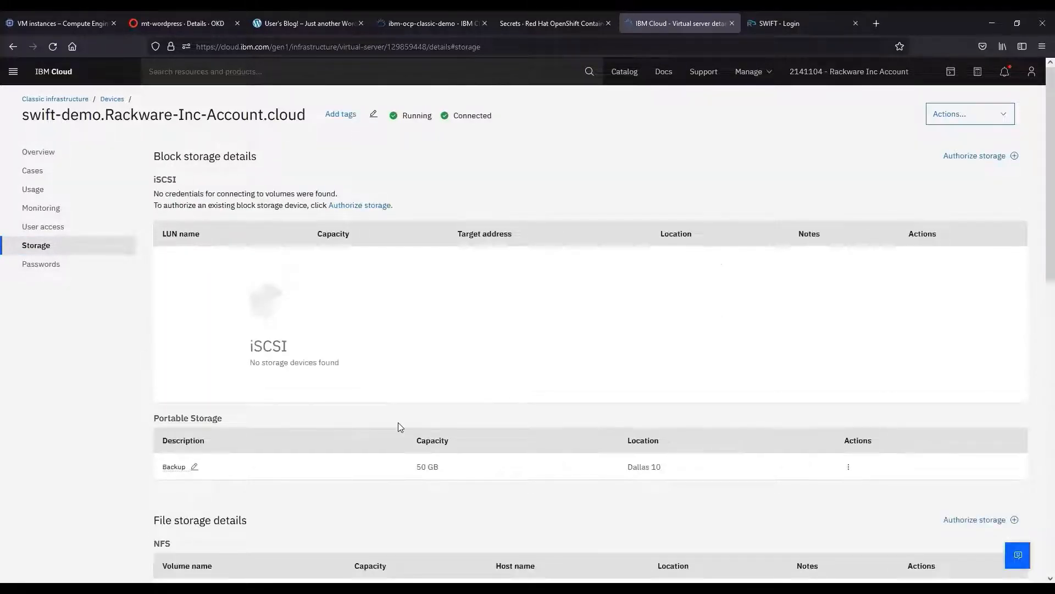
{"action": "scroll", "coordinate": [418, 429], "scroll_direction": "down", "scroll_amount": 1}
{"action": "left_click_drag", "start_coordinate": [439, 414], "coordinate": [410, 414]}
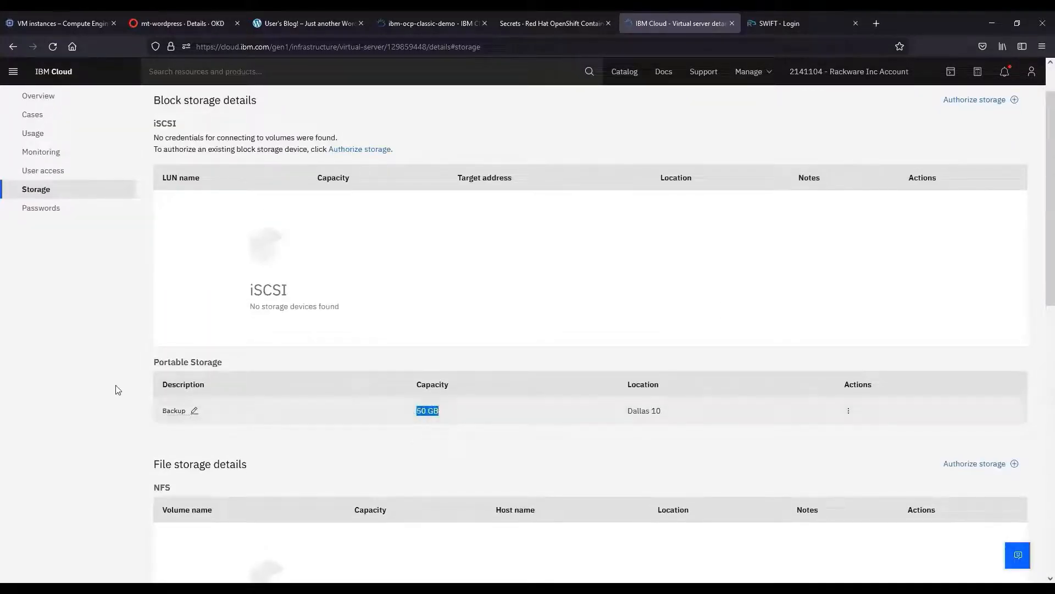
{"action": "left_click", "coordinate": [105, 352]}
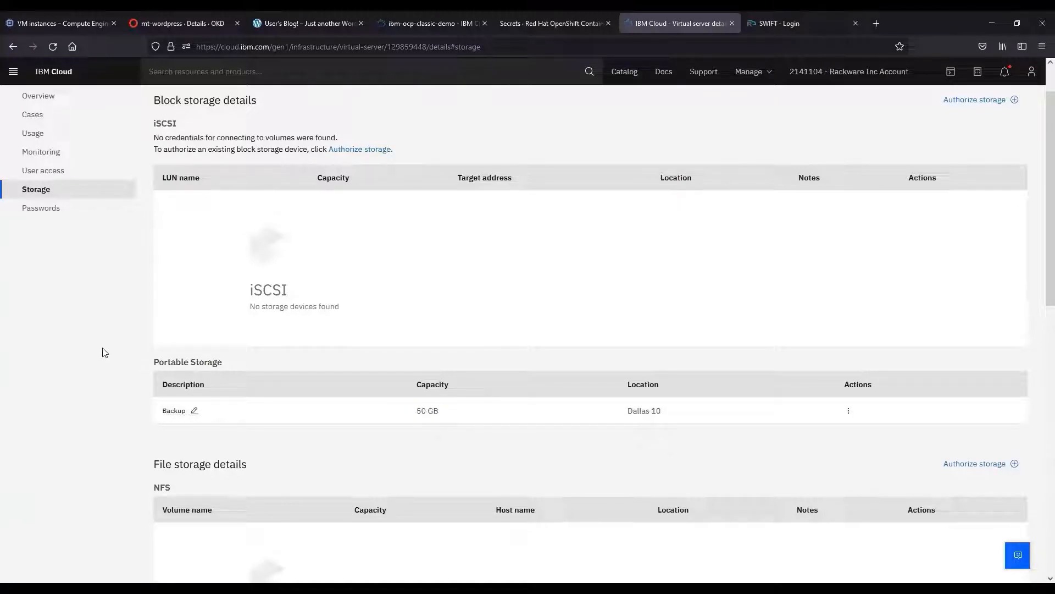
{"action": "scroll", "coordinate": [261, 402], "scroll_direction": "up", "scroll_amount": 1}
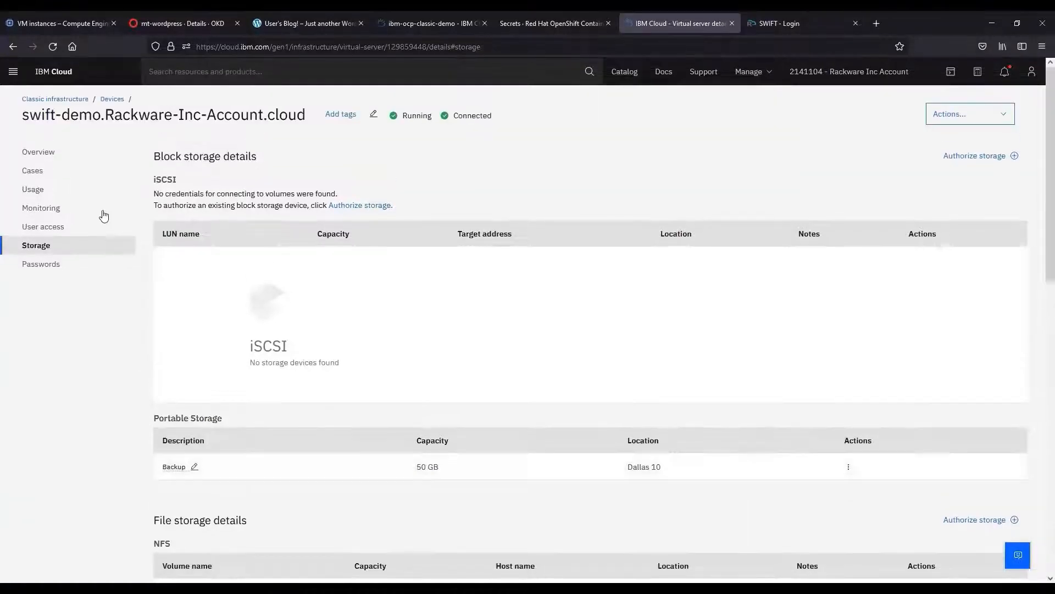
{"action": "left_click", "coordinate": [80, 155]}
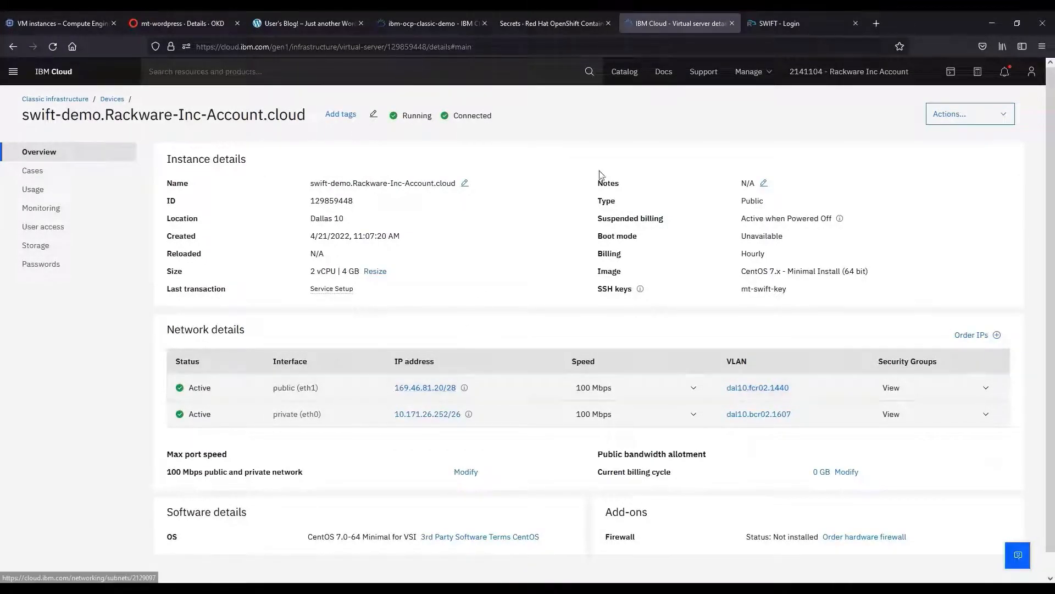
{"action": "left_click", "coordinate": [808, 22]}
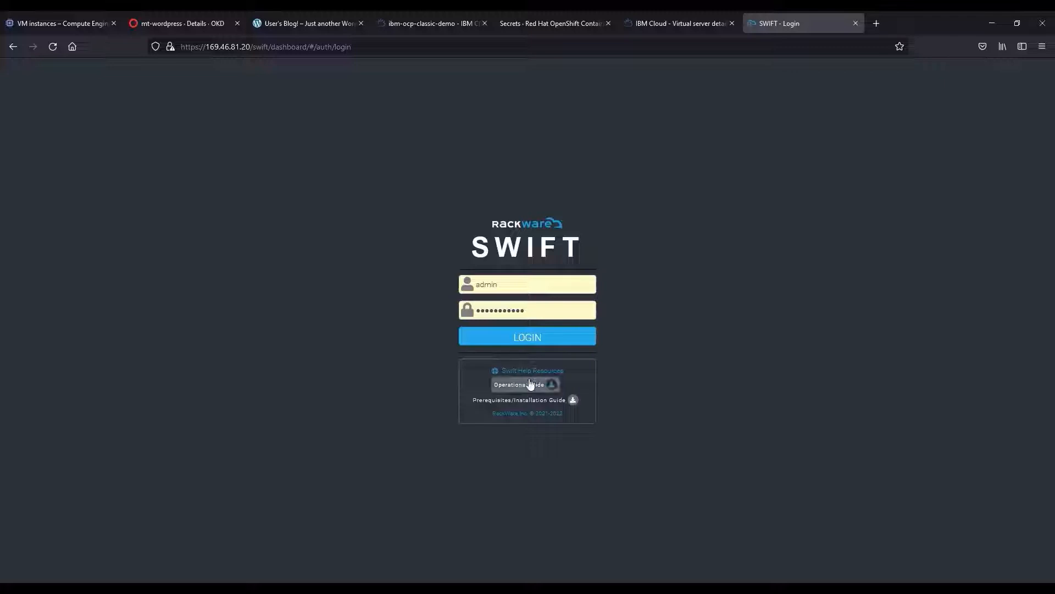
Log in and register the GCP OpenShift cluster gcp-okd-prod.
{"action": "left_click", "coordinate": [526, 345]}
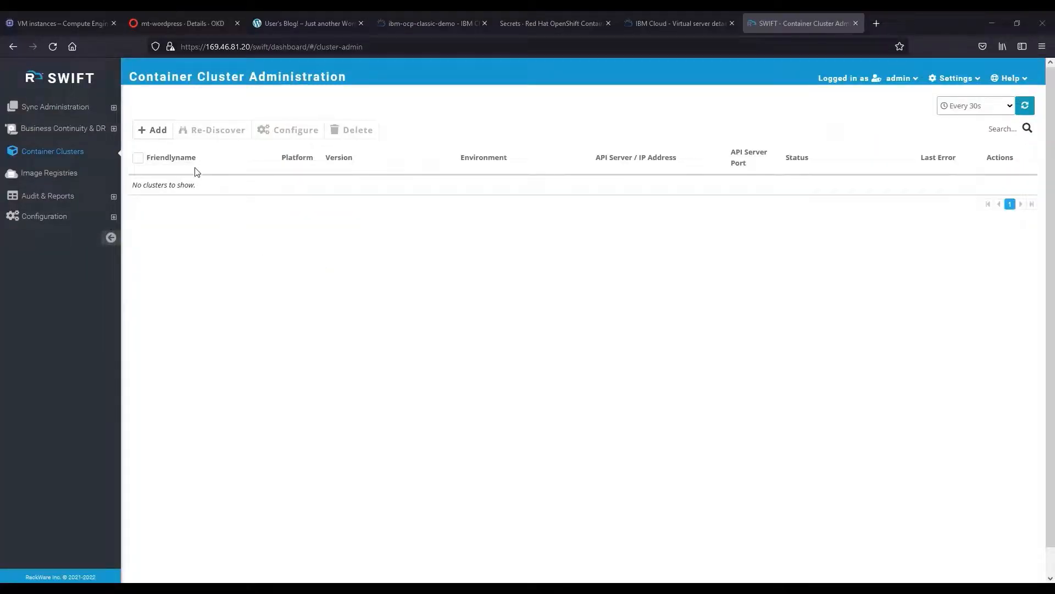
{"action": "left_click", "coordinate": [155, 132]}
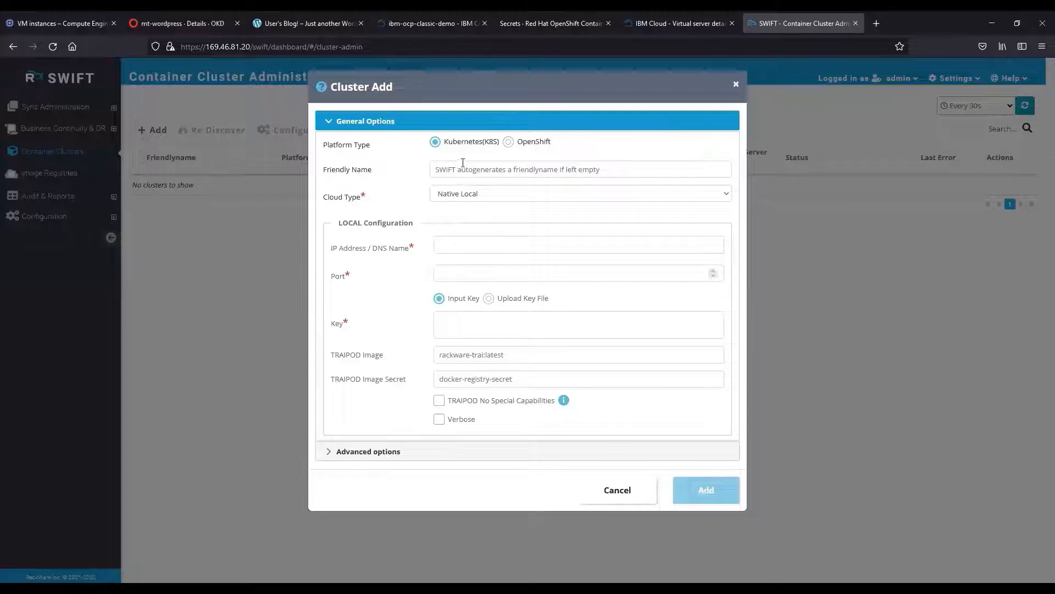
{"action": "left_click", "coordinate": [508, 142]}
{"action": "left_click", "coordinate": [471, 171]}
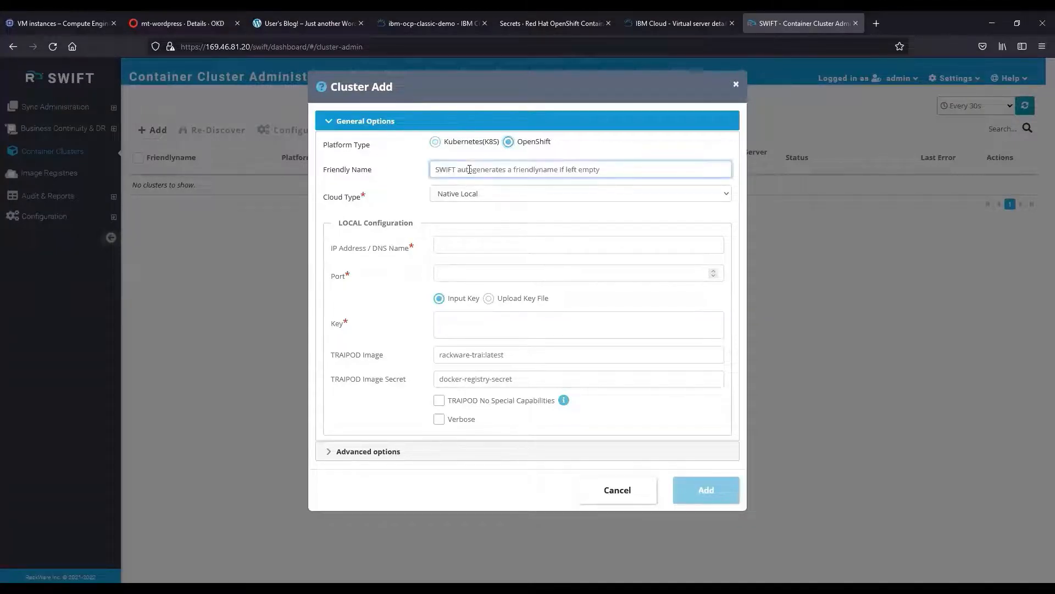
{"action": "type", "text": "gcp-okd"}
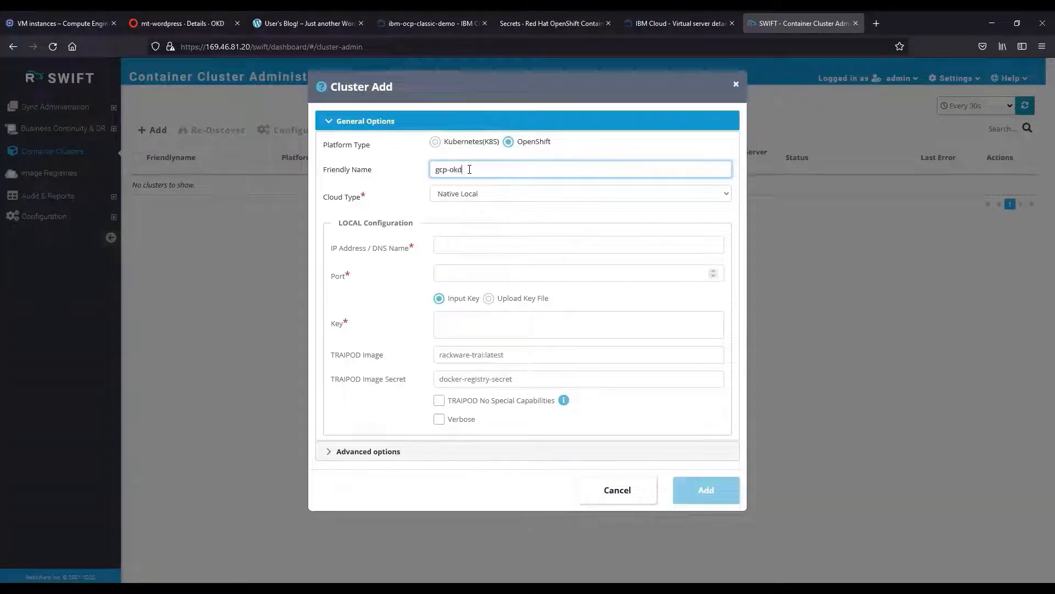
{"action": "type", "text": "-prod"}
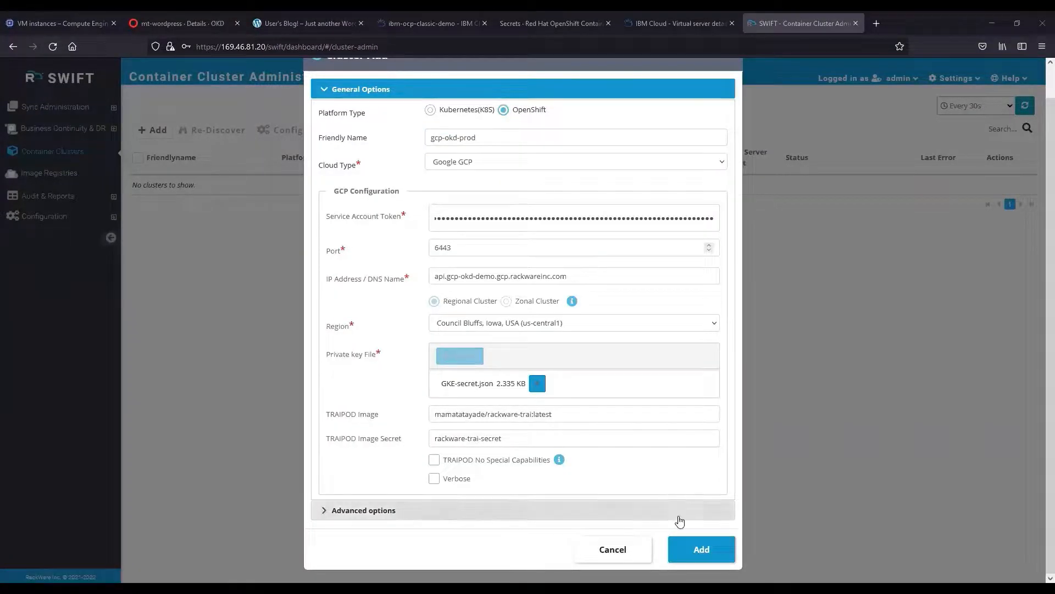
{"action": "left_click", "coordinate": [698, 550]}
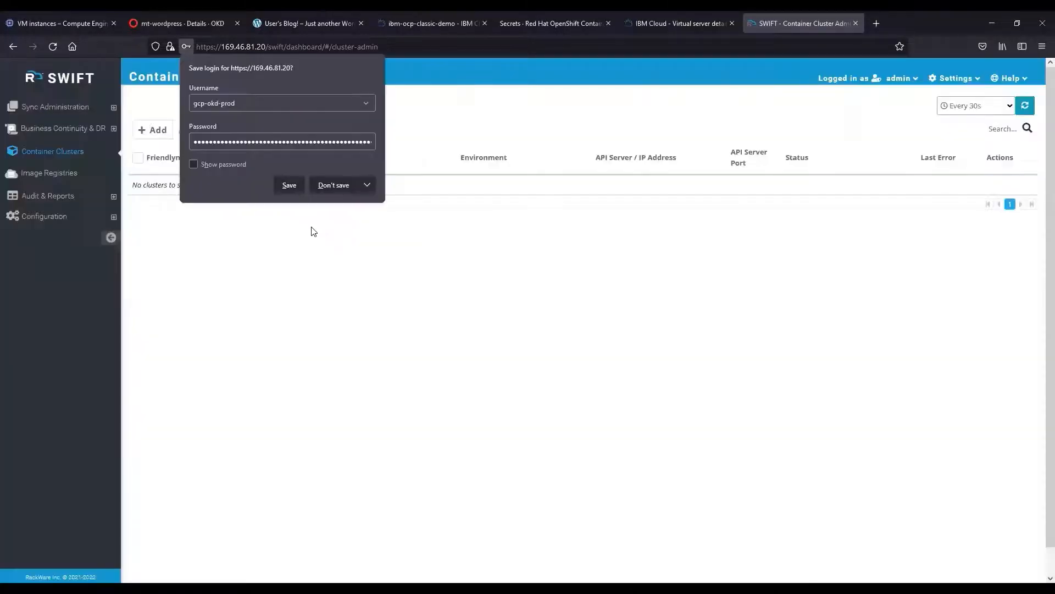
{"action": "left_click", "coordinate": [185, 46]}
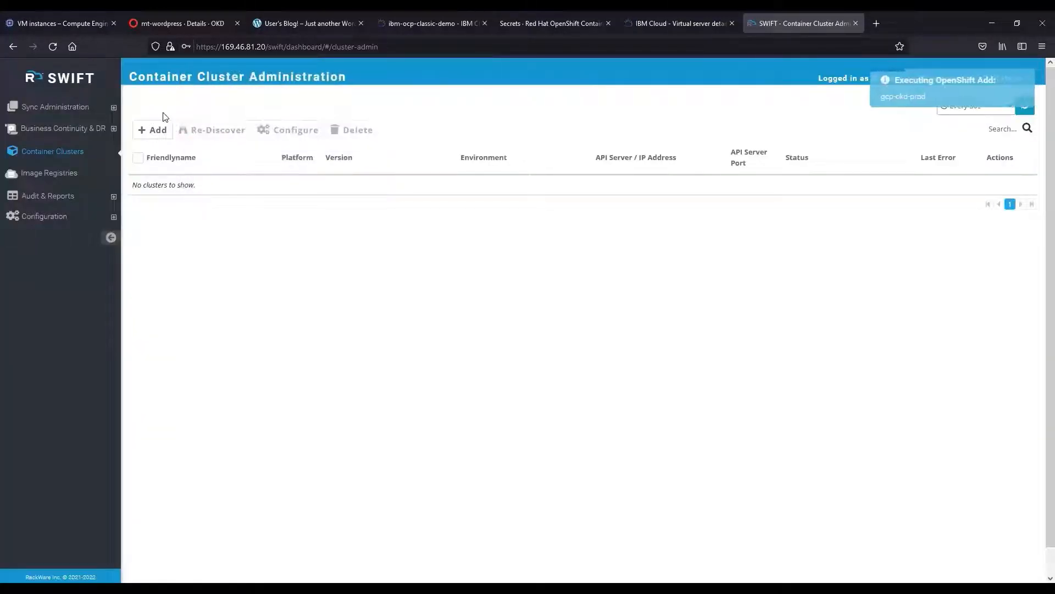
Register the IBM OCP OpenShift cluster ibm-ocp-dr.
{"action": "left_click", "coordinate": [157, 129]}
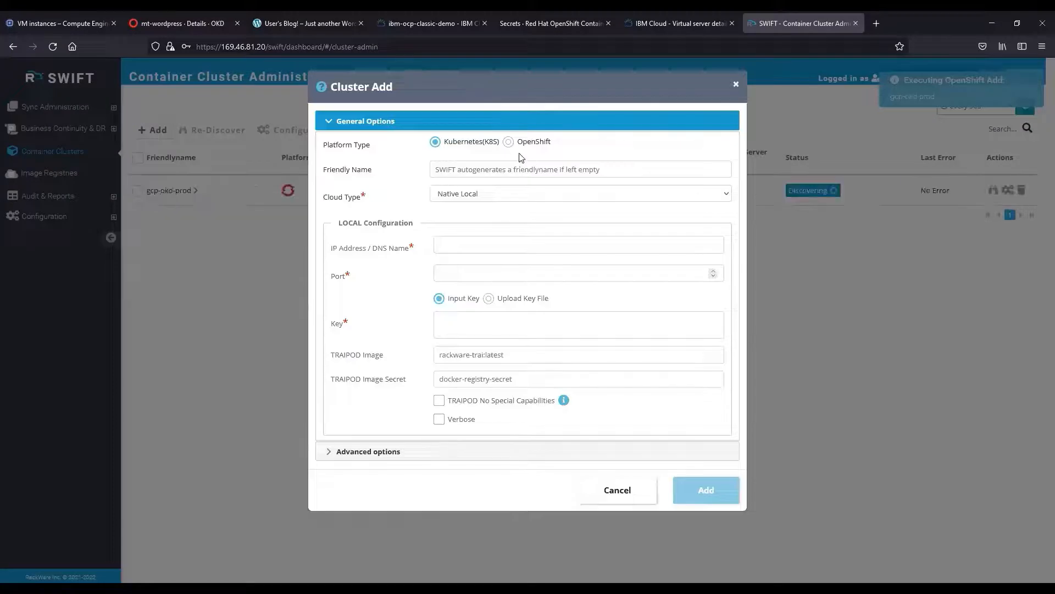
{"action": "left_click", "coordinate": [508, 141]}
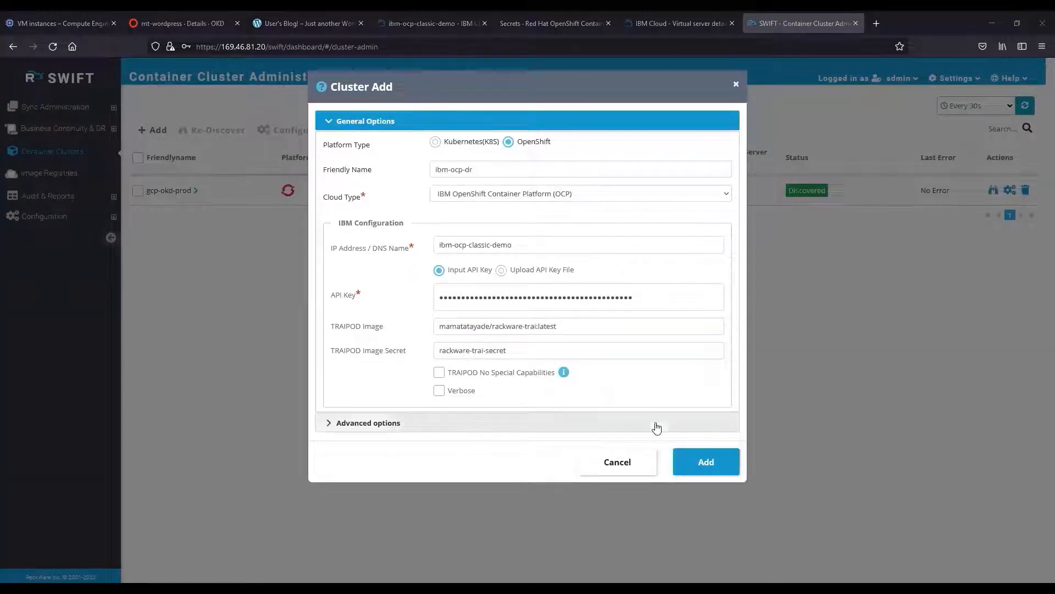
{"action": "left_click", "coordinate": [707, 462]}
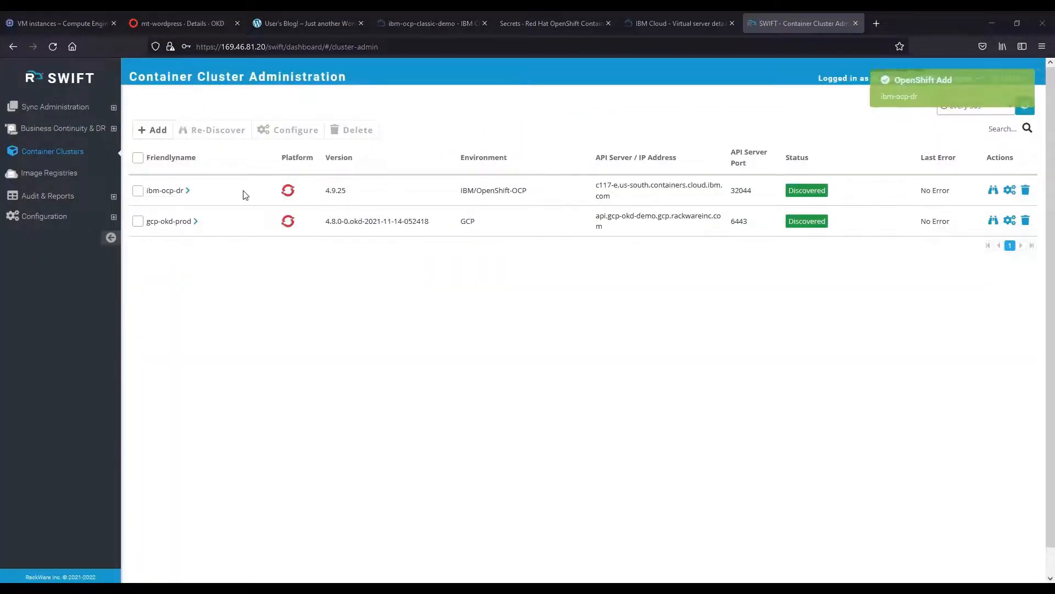
Filter gcp-okd-prod's projects by 'wordp' and list wordpress's PersistentVolumeClaims instead of Pods.
{"action": "left_click", "coordinate": [195, 221]}
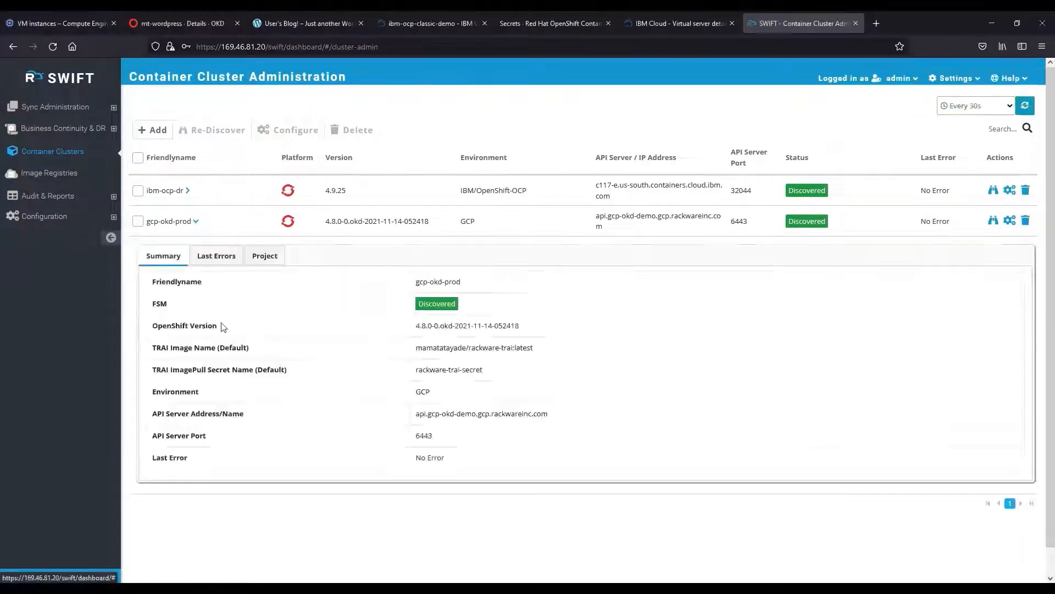
{"action": "left_click", "coordinate": [261, 257]}
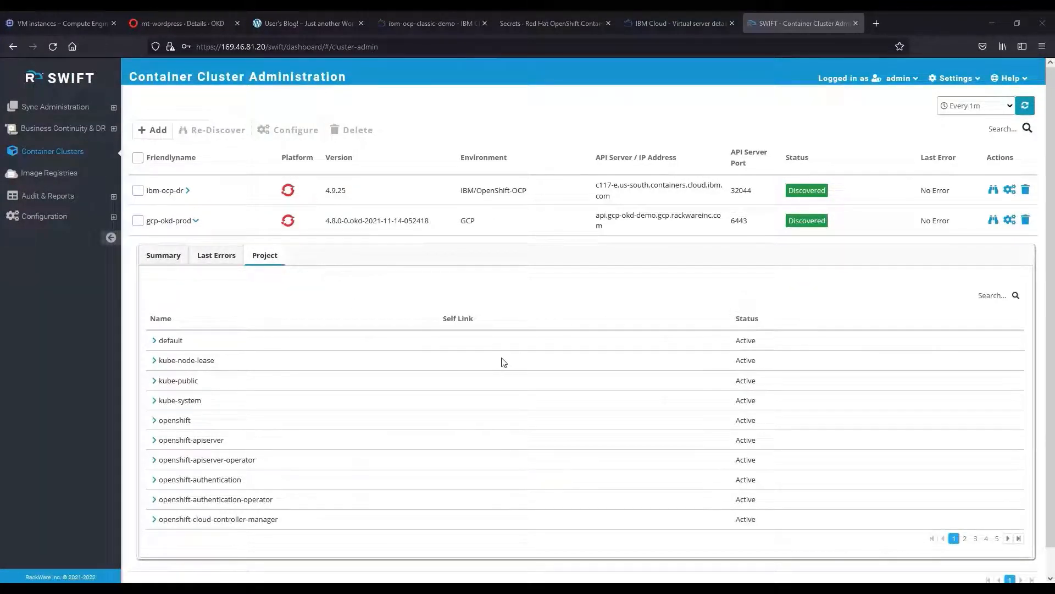
{"action": "left_click", "coordinate": [981, 301]}
{"action": "type", "text": "wordp"}
{"action": "left_click", "coordinate": [155, 342]}
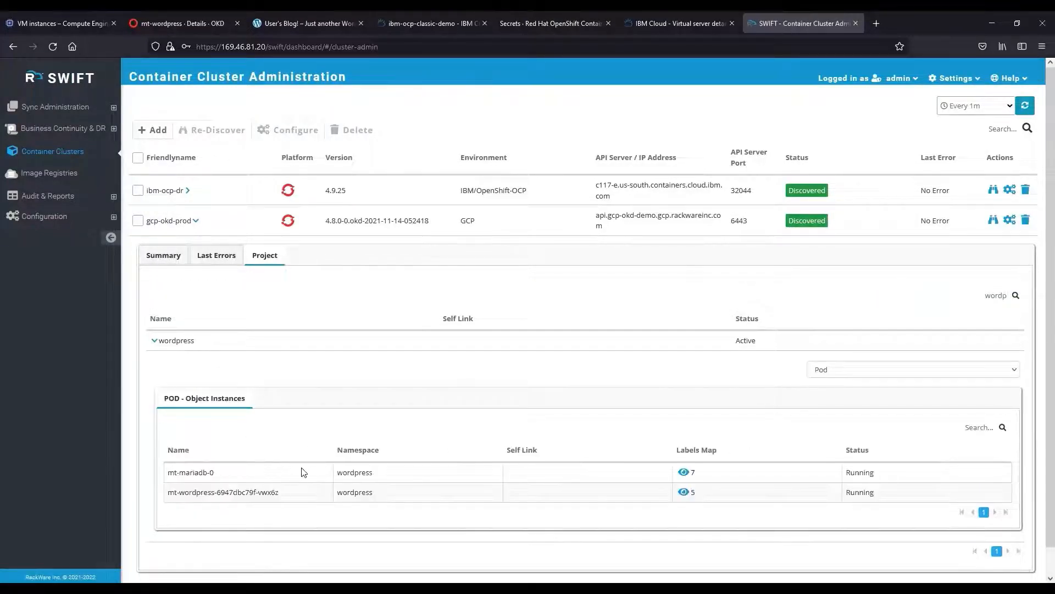
{"action": "left_click", "coordinate": [908, 375]}
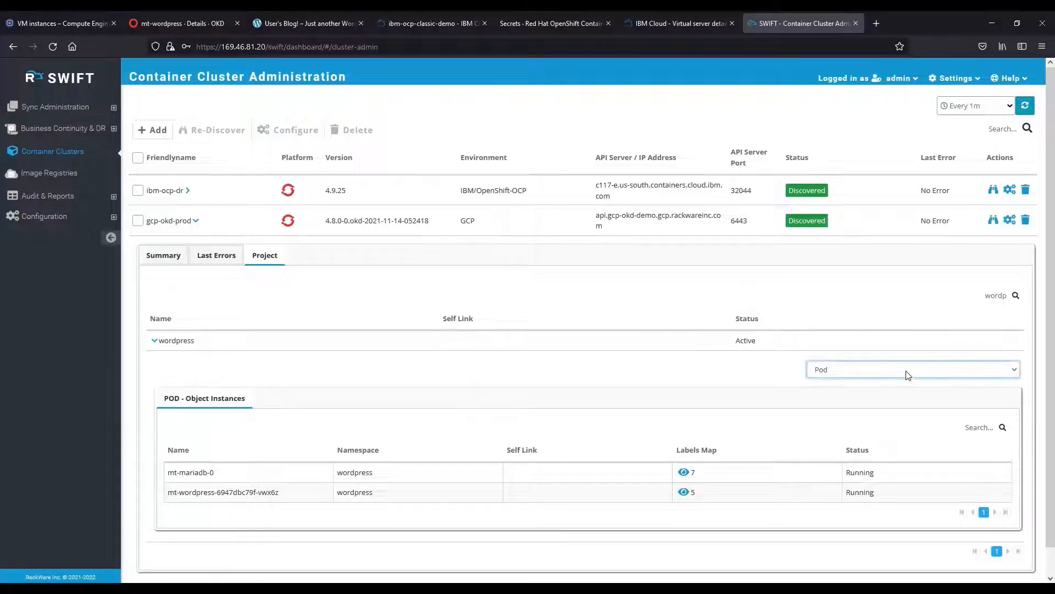
{"action": "left_click", "coordinate": [902, 361]}
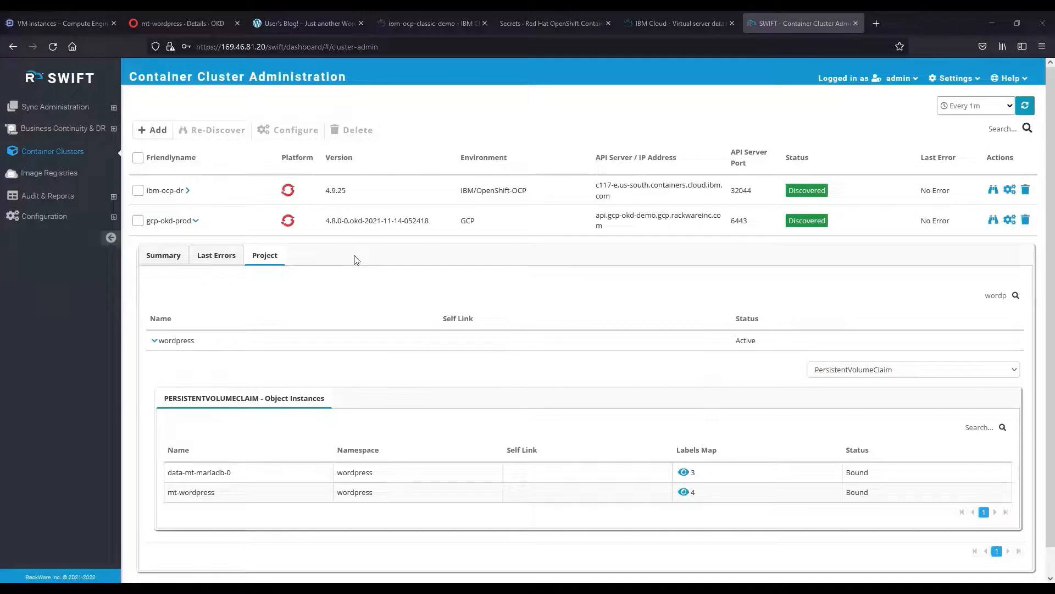
{"action": "left_click", "coordinate": [47, 129]}
Create storage pool BackupPool using block device /dev/xvdc.
{"action": "left_click", "coordinate": [48, 171]}
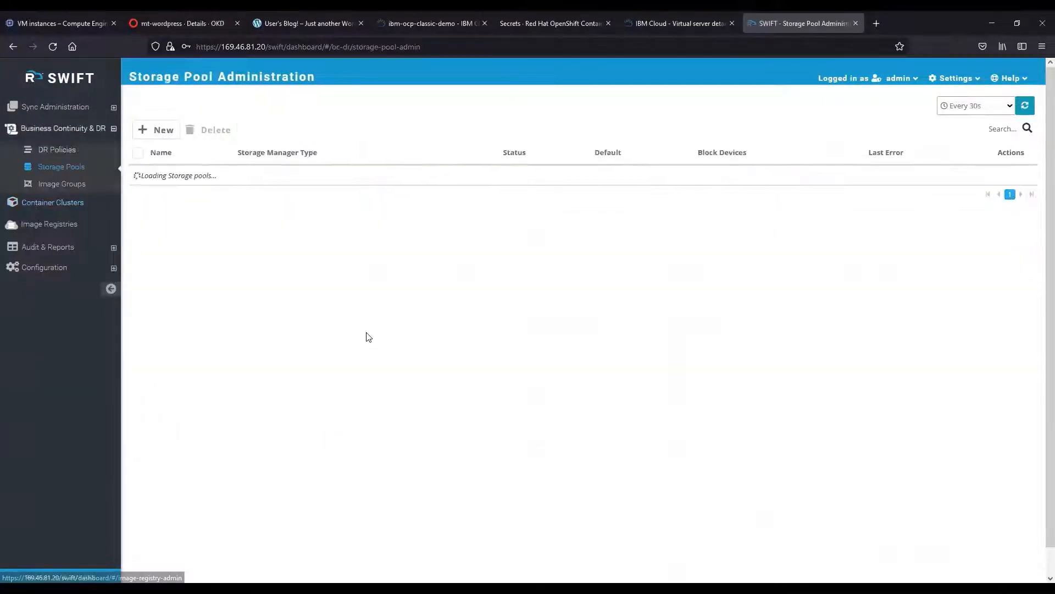
{"action": "left_click", "coordinate": [165, 132]}
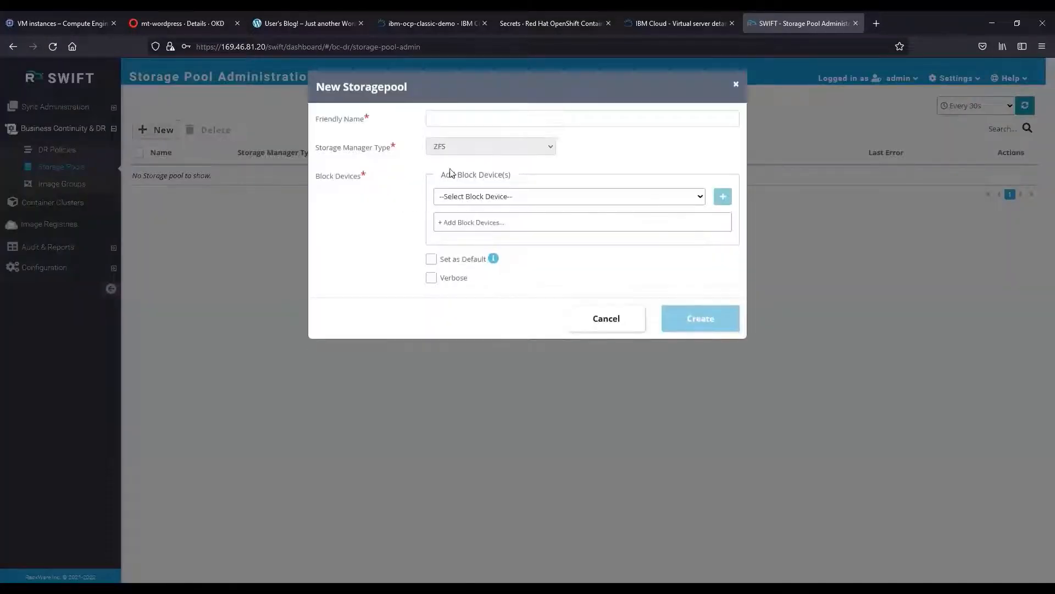
{"action": "left_click", "coordinate": [442, 119]}
{"action": "type", "text": "Back"}
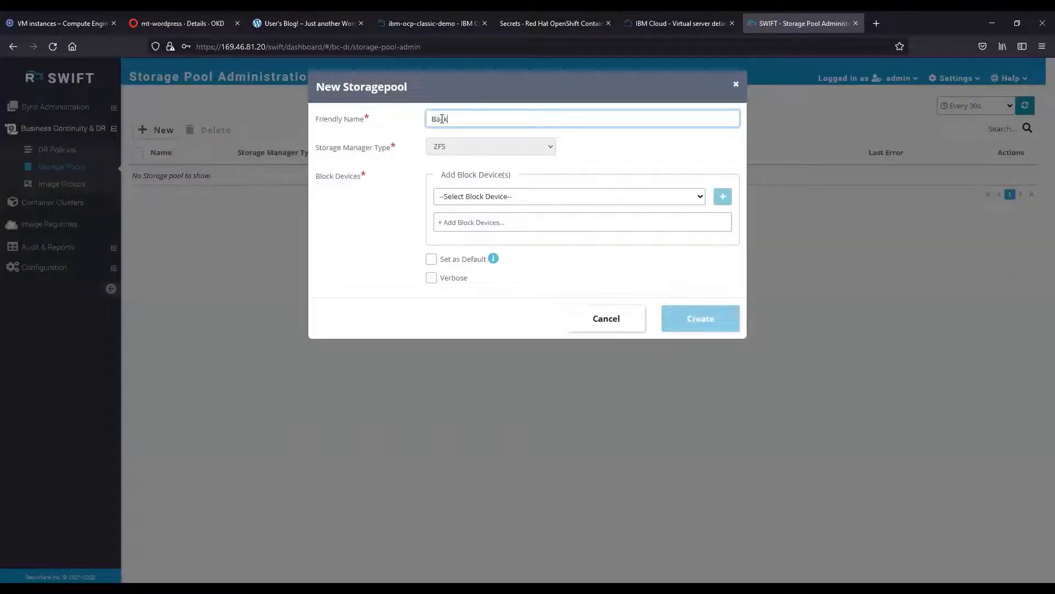
{"action": "type", "text": "upPool"}
{"action": "left_click", "coordinate": [454, 199]}
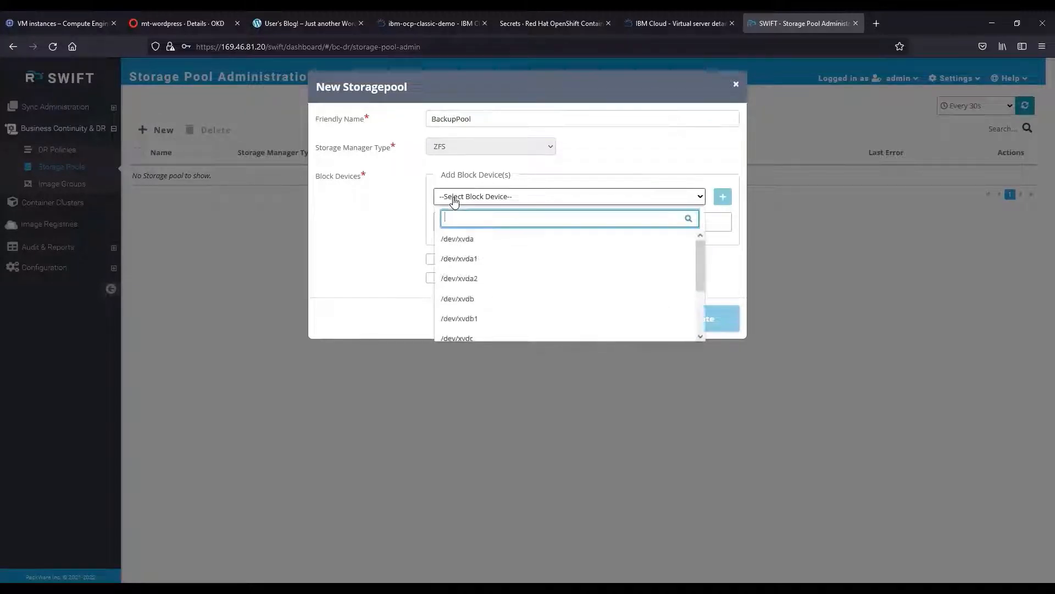
{"action": "scroll", "coordinate": [485, 312], "scroll_direction": "down", "scroll_amount": 1}
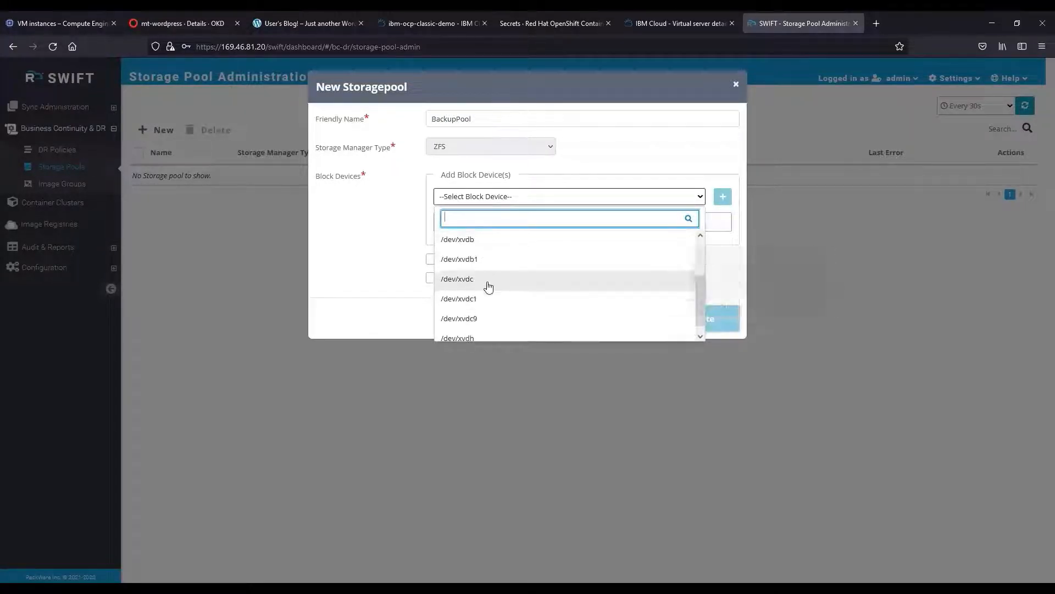
{"action": "left_click", "coordinate": [488, 281]}
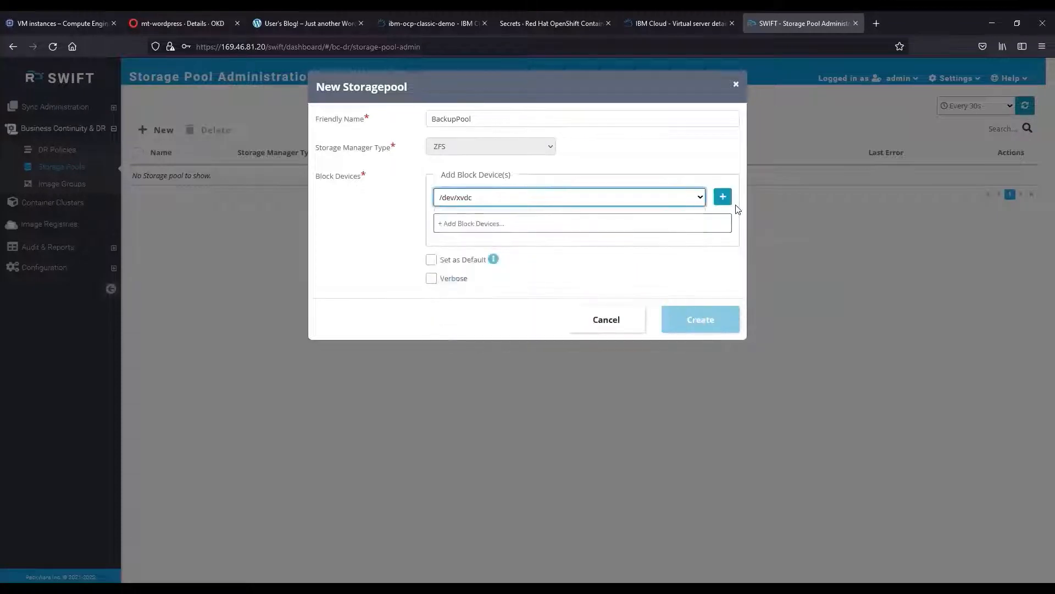
{"action": "left_click", "coordinate": [723, 196]}
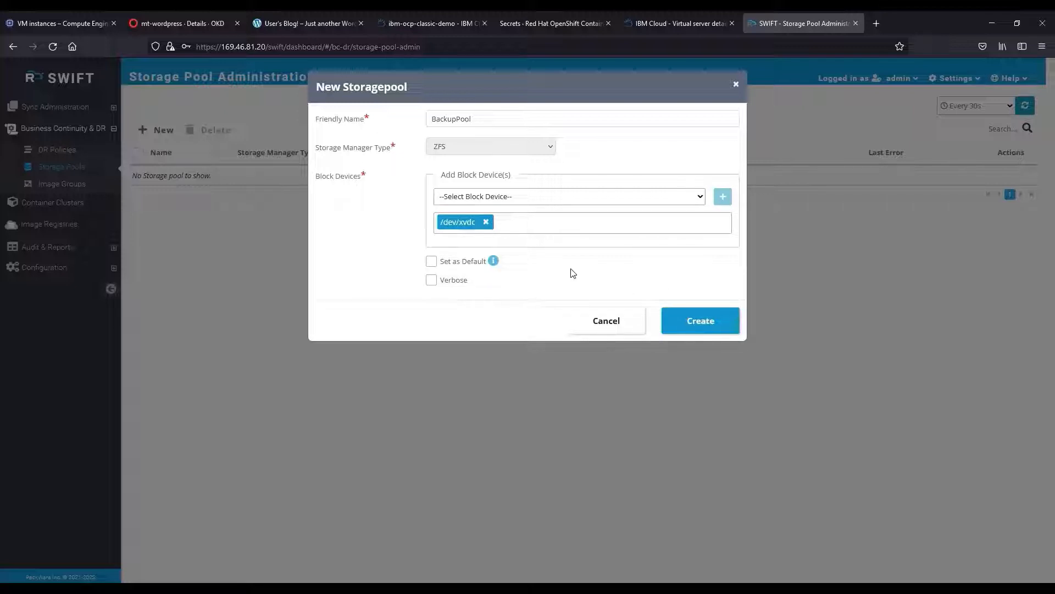
{"action": "left_click", "coordinate": [687, 322]}
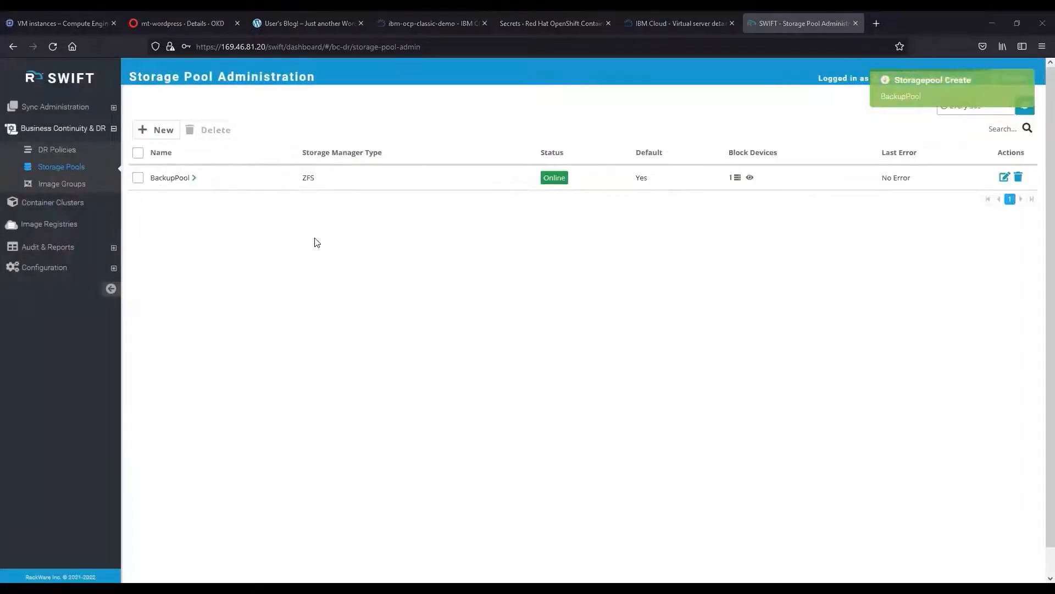
Expand and collapse BackupPool's row to check its summary.
{"action": "left_click", "coordinate": [193, 177]}
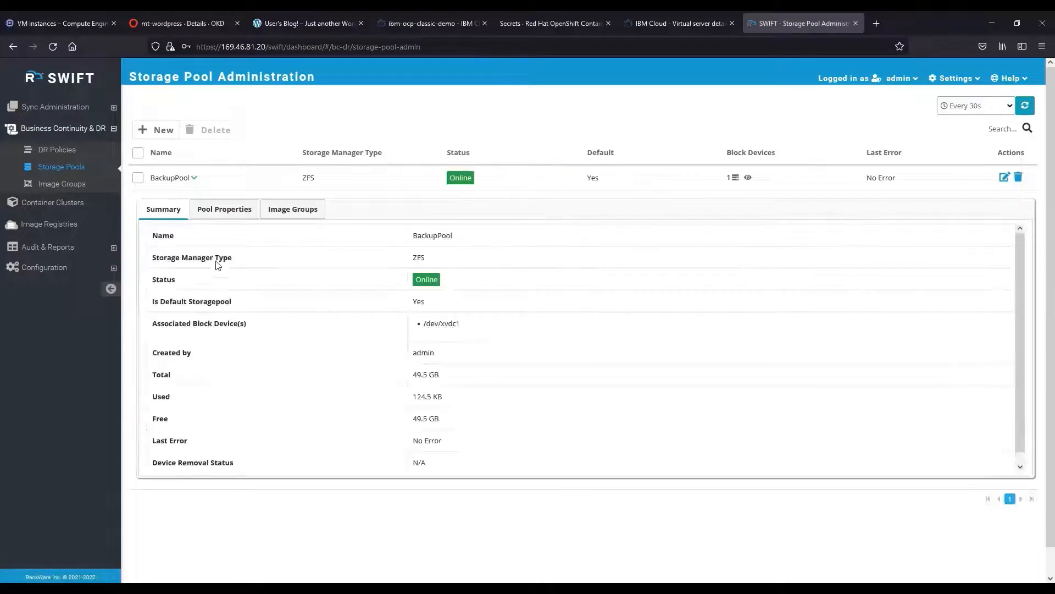
{"action": "left_click", "coordinate": [193, 182]}
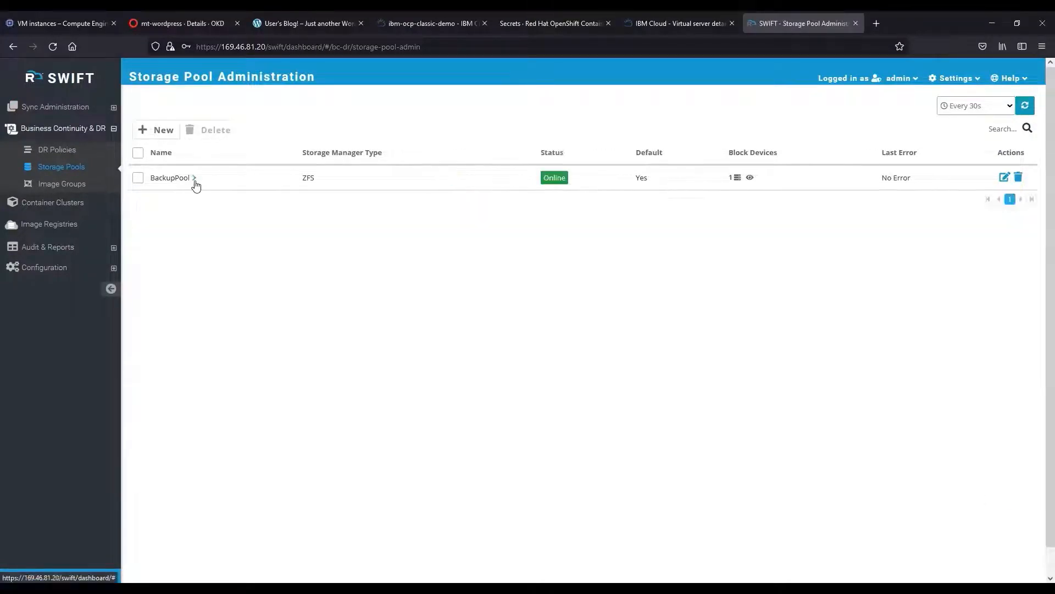
{"action": "left_click", "coordinate": [73, 152]}
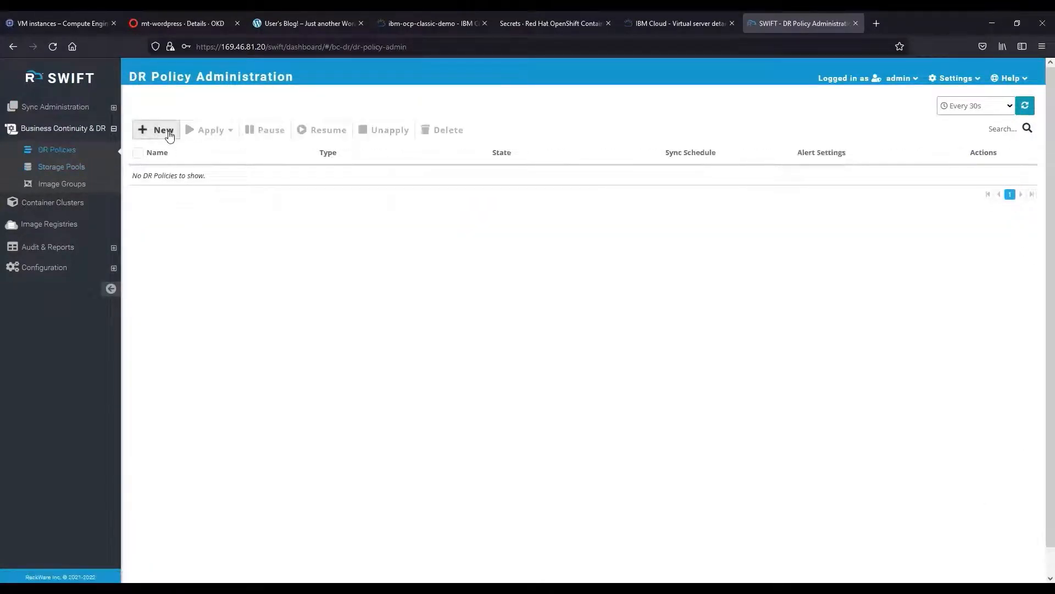
Start a new DR policy named hourly.
{"action": "left_click", "coordinate": [164, 131]}
{"action": "left_click", "coordinate": [435, 146]}
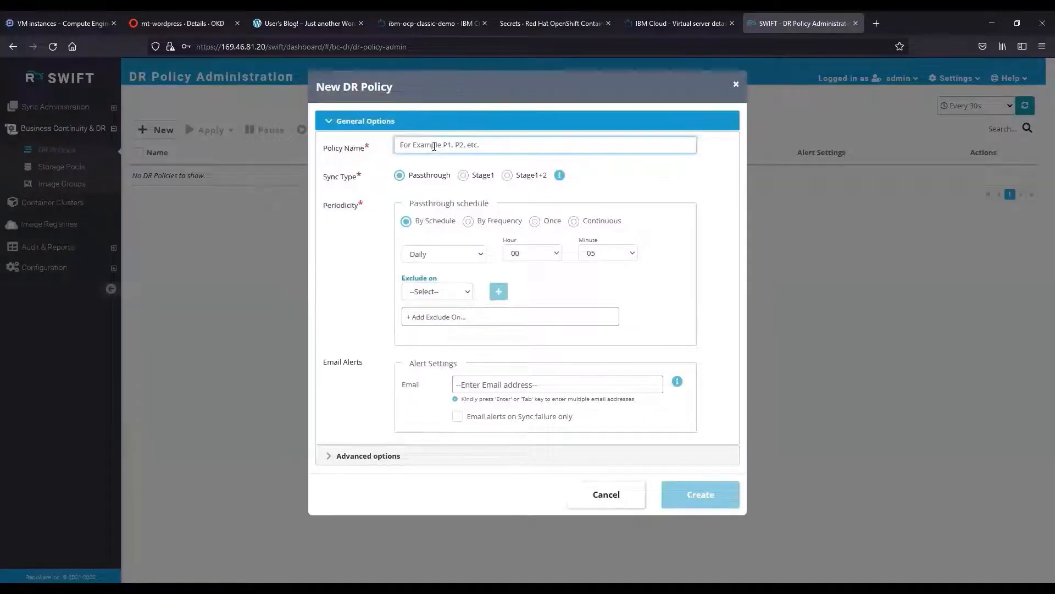
{"action": "type", "text": "hourly"}
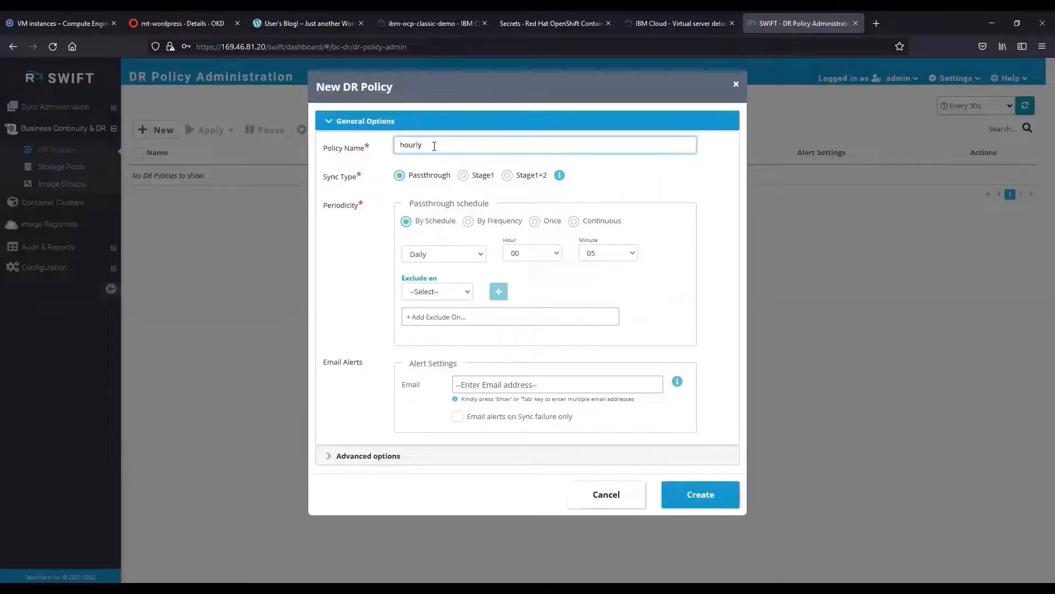
{"action": "left_click", "coordinate": [357, 189]}
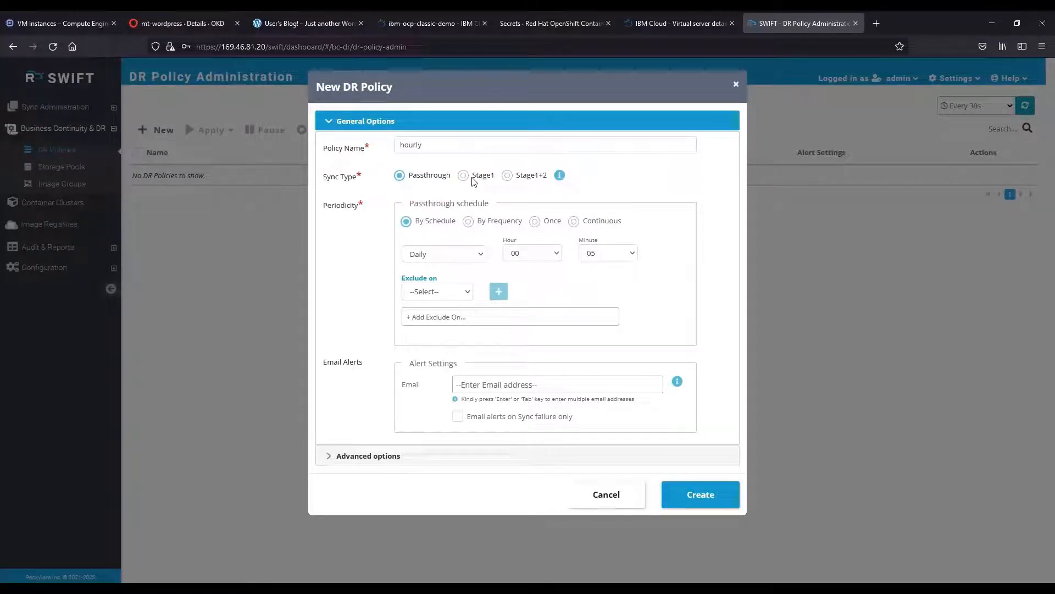
Set sync type Stage1+2, Stage1 every 01 hours, Stage2 after Stage1 sync.
{"action": "left_click", "coordinate": [507, 174]}
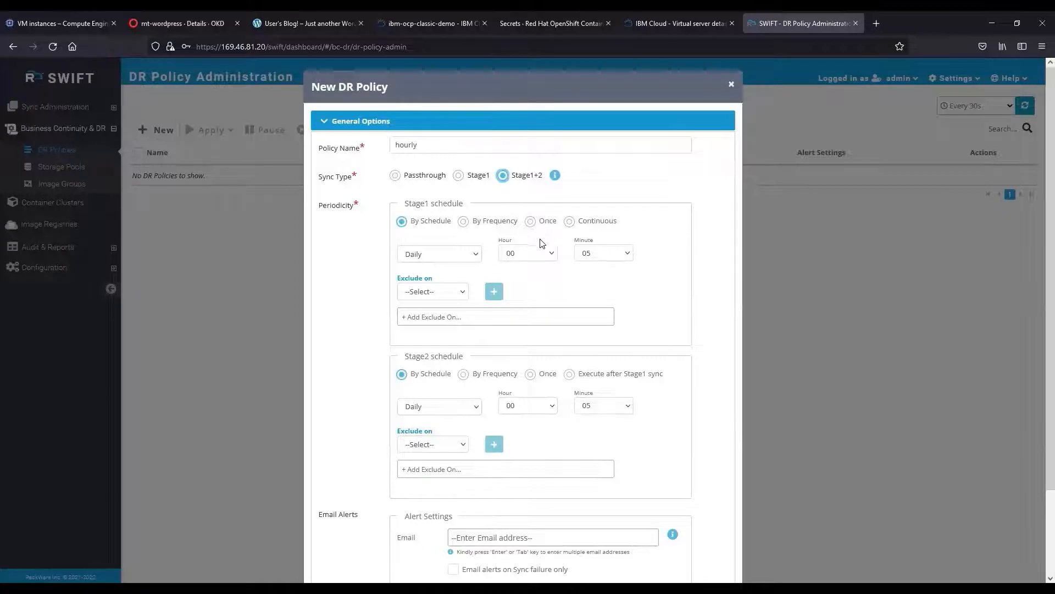
{"action": "left_click", "coordinate": [463, 222]}
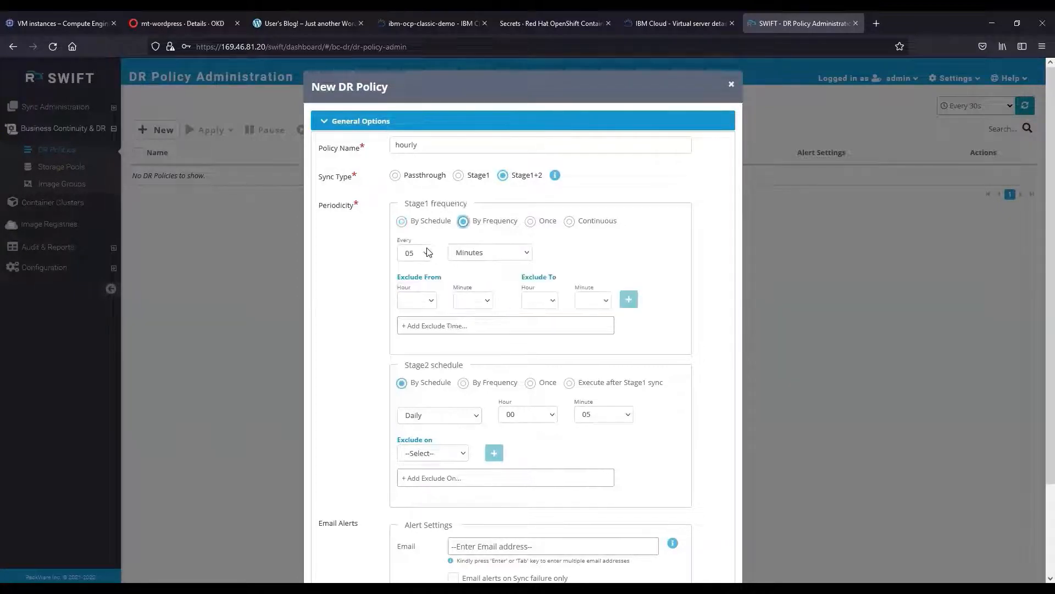
{"action": "left_click", "coordinate": [468, 279]}
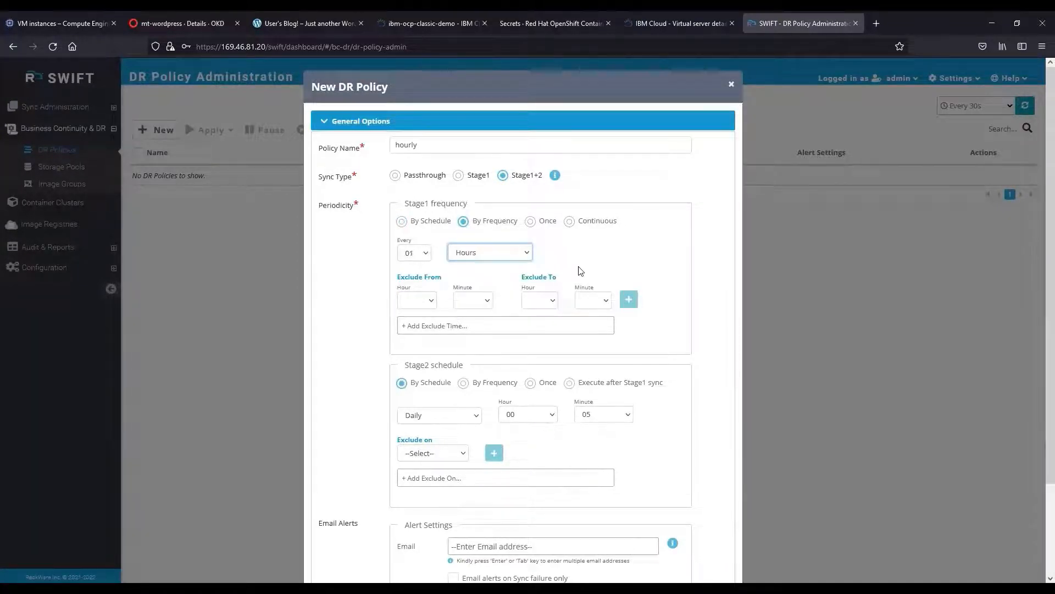
{"action": "scroll", "coordinate": [538, 329], "scroll_direction": "down", "scroll_amount": 3}
{"action": "left_click", "coordinate": [570, 276]}
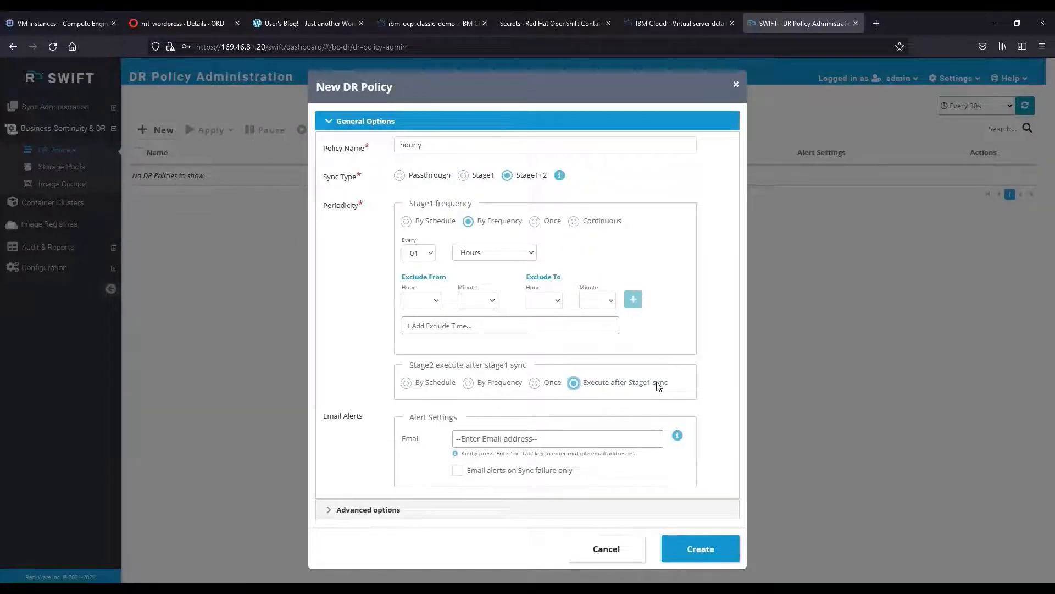
Add an alert e-mail recipient and create the hourly policy.
{"action": "left_click", "coordinate": [510, 440]}
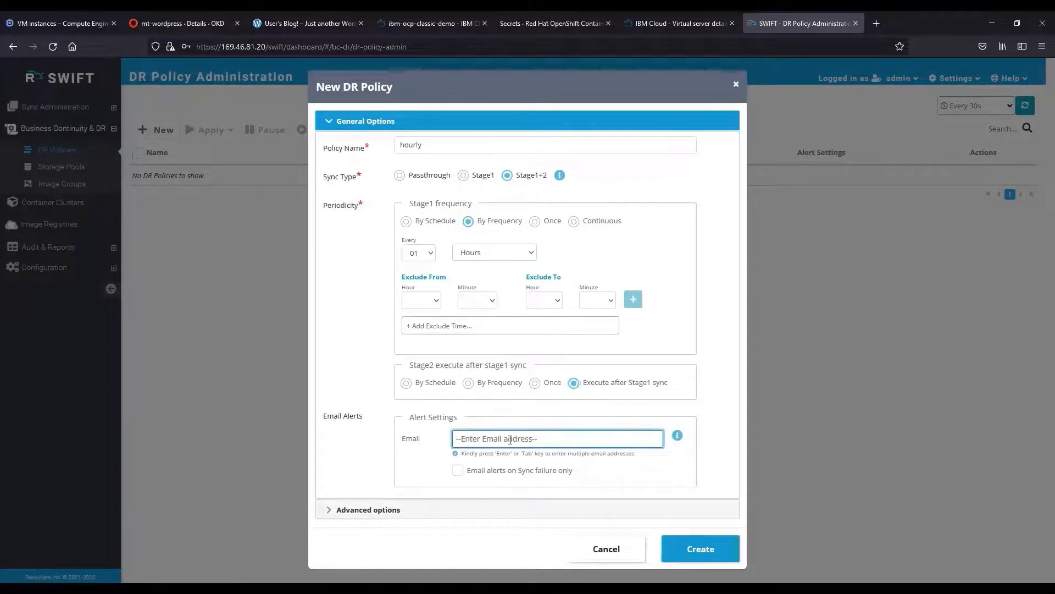
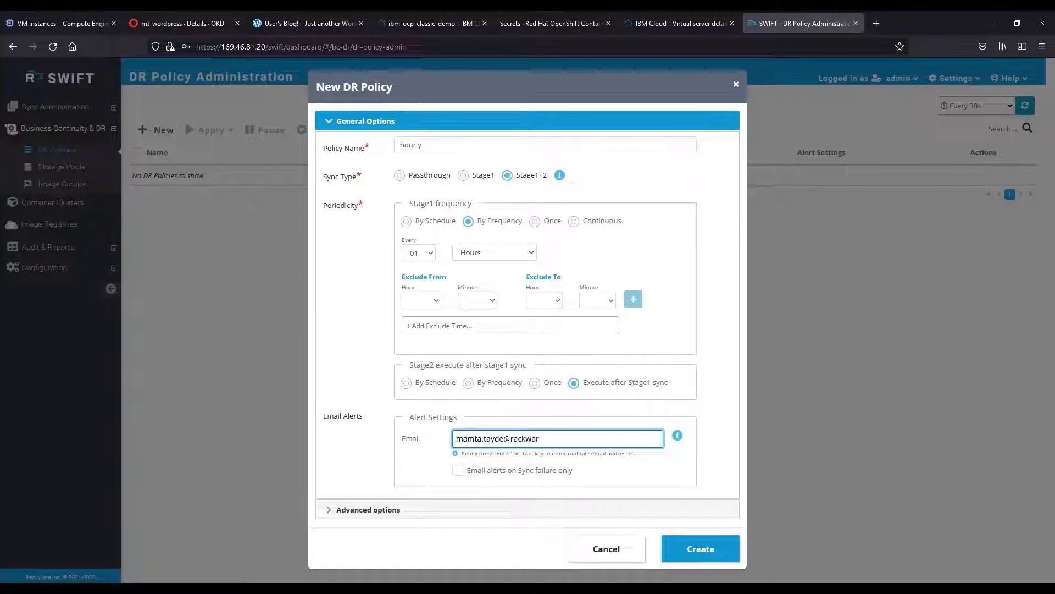
{"action": "key", "text": "Return"}
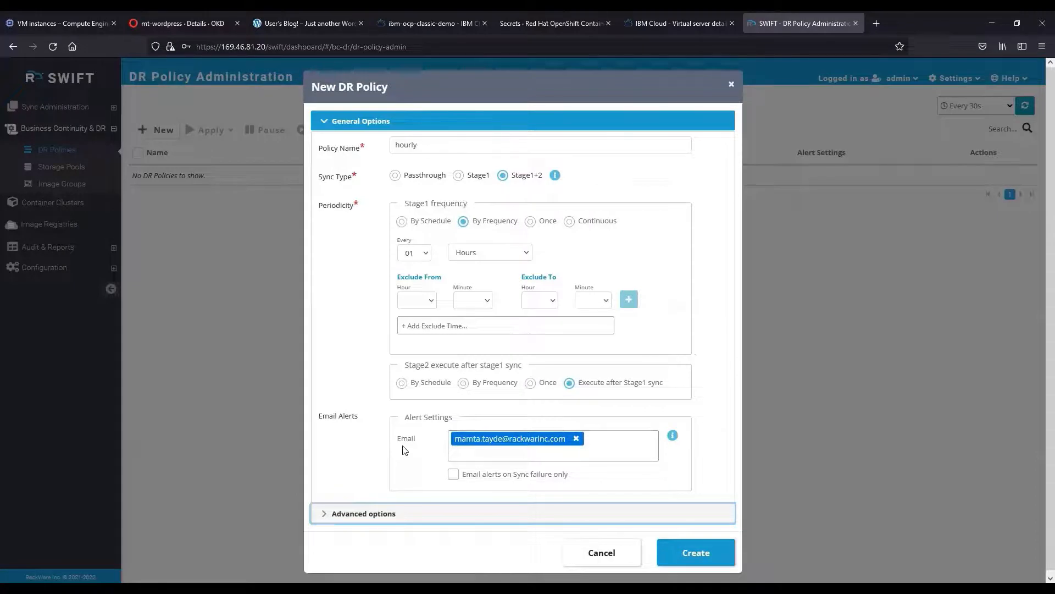
{"action": "left_click", "coordinate": [684, 553]}
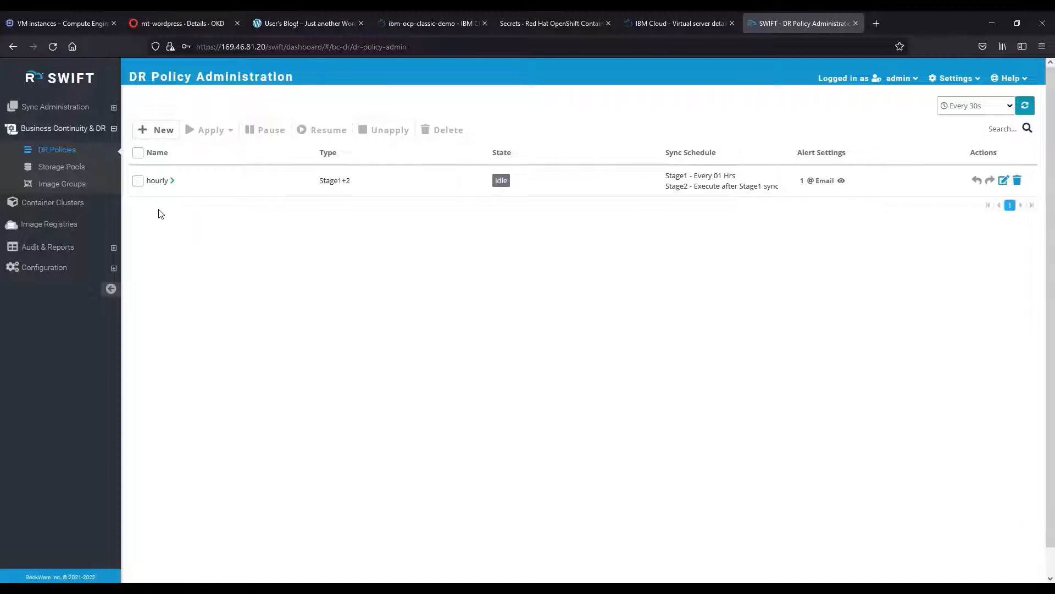
Go to Sync Administration > All Replications, which lists none in the last 24 hours.
{"action": "left_click", "coordinate": [113, 108]}
{"action": "left_click", "coordinate": [80, 143]}
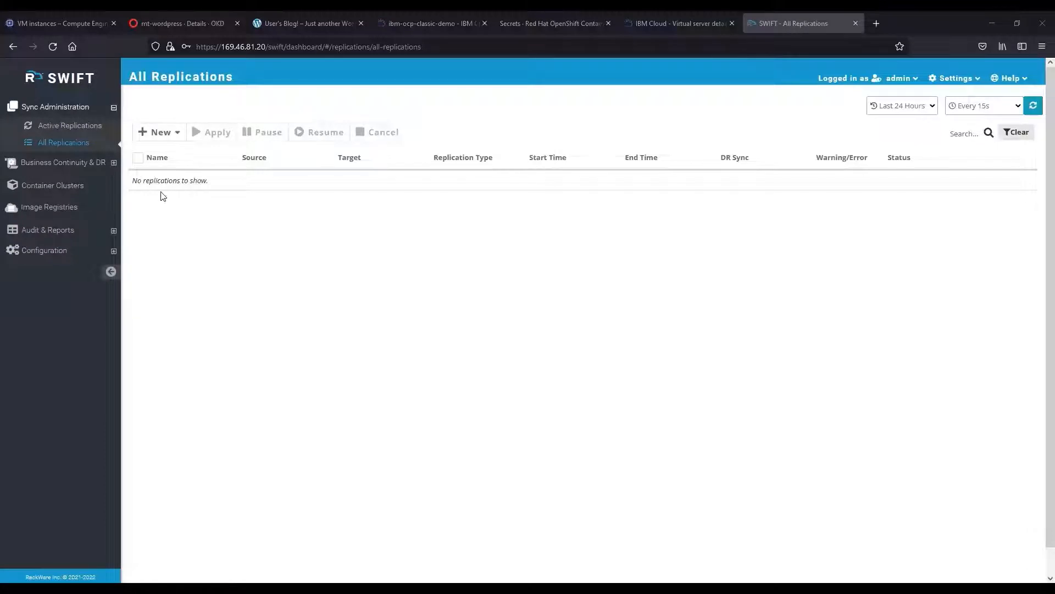
Start a new Stage-1 application replication with gcp-okd-prod as the source cluster.
{"action": "left_click", "coordinate": [173, 137]}
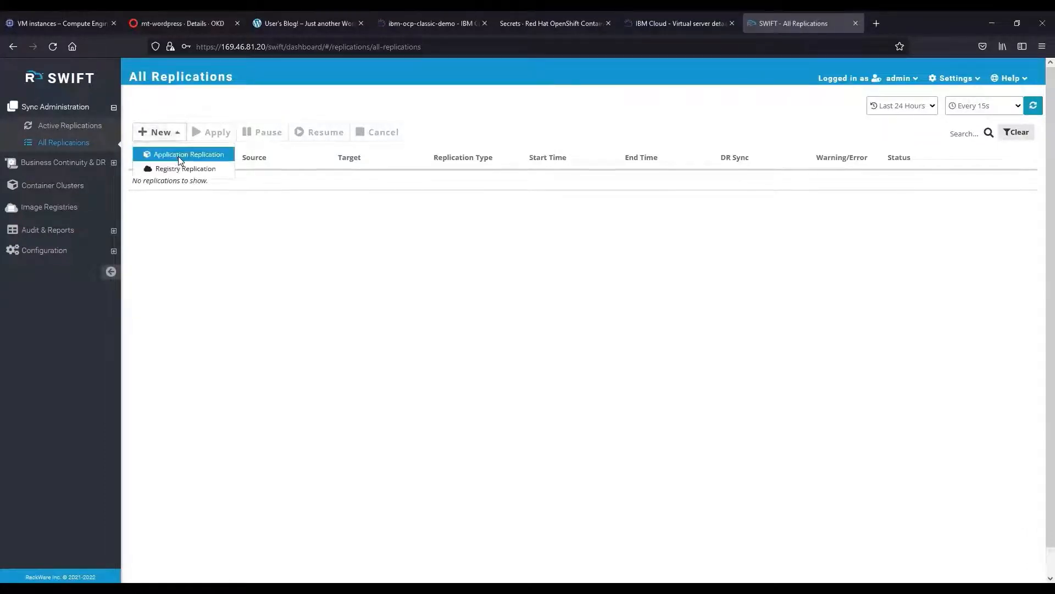
{"action": "left_click", "coordinate": [178, 156]}
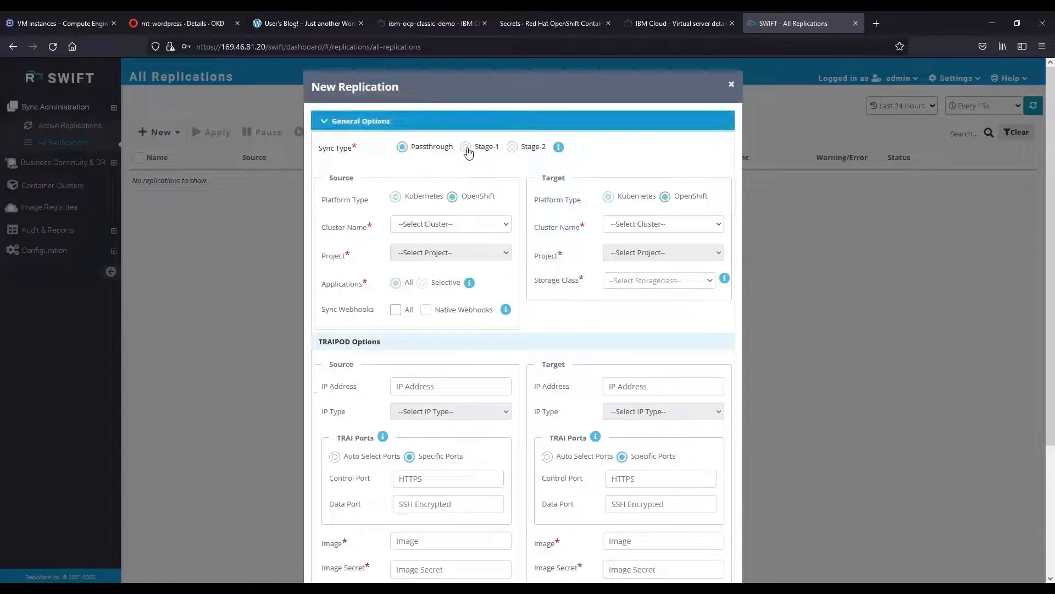
{"action": "left_click", "coordinate": [466, 147]}
{"action": "left_click", "coordinate": [419, 224]}
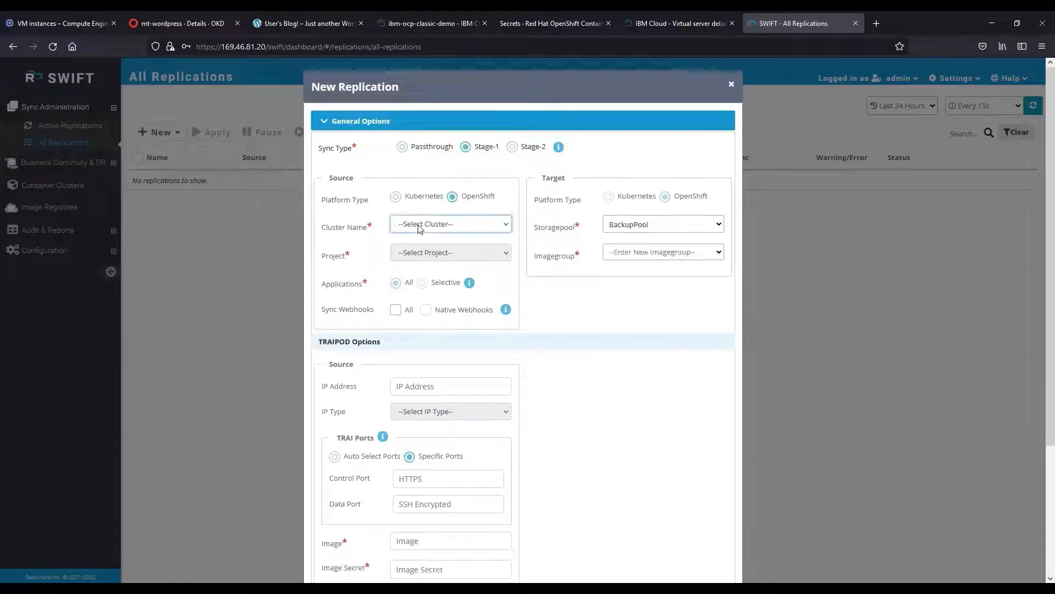
{"action": "left_click", "coordinate": [421, 242]}
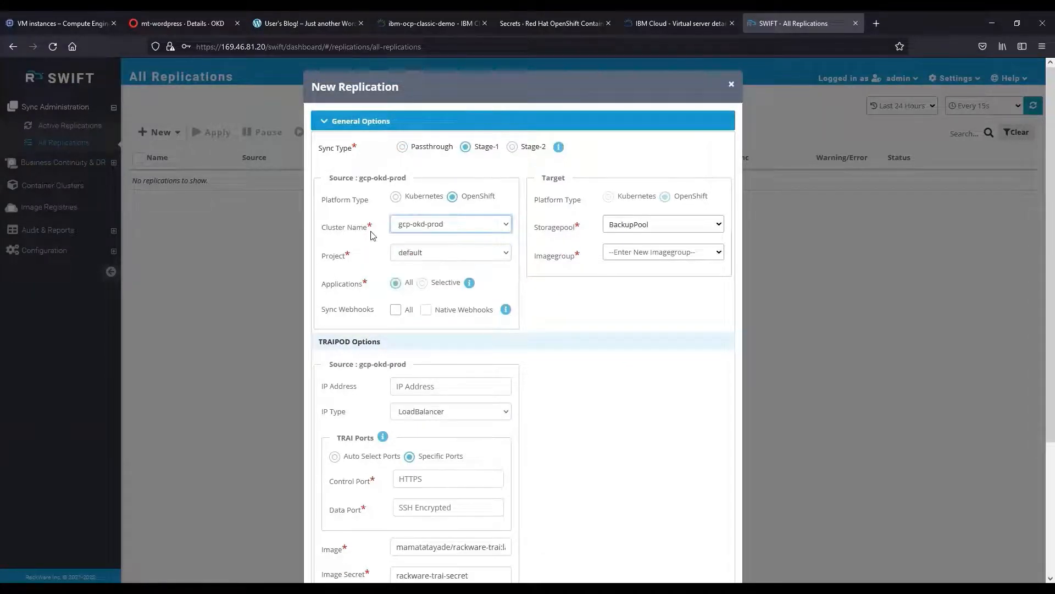
Set the source project to wordpress and the image group to WordPress-Backup.
{"action": "left_click", "coordinate": [474, 258]}
{"action": "key", "text": "w"}
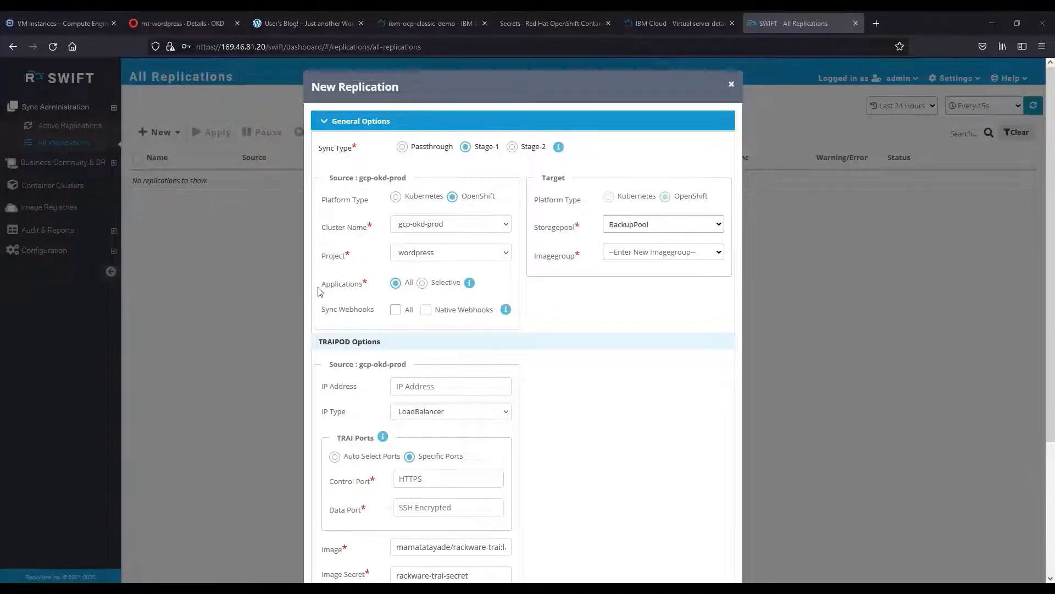
{"action": "scroll", "coordinate": [358, 304], "scroll_direction": "down", "scroll_amount": 1}
{"action": "scroll", "coordinate": [358, 304], "scroll_direction": "down", "scroll_amount": 2}
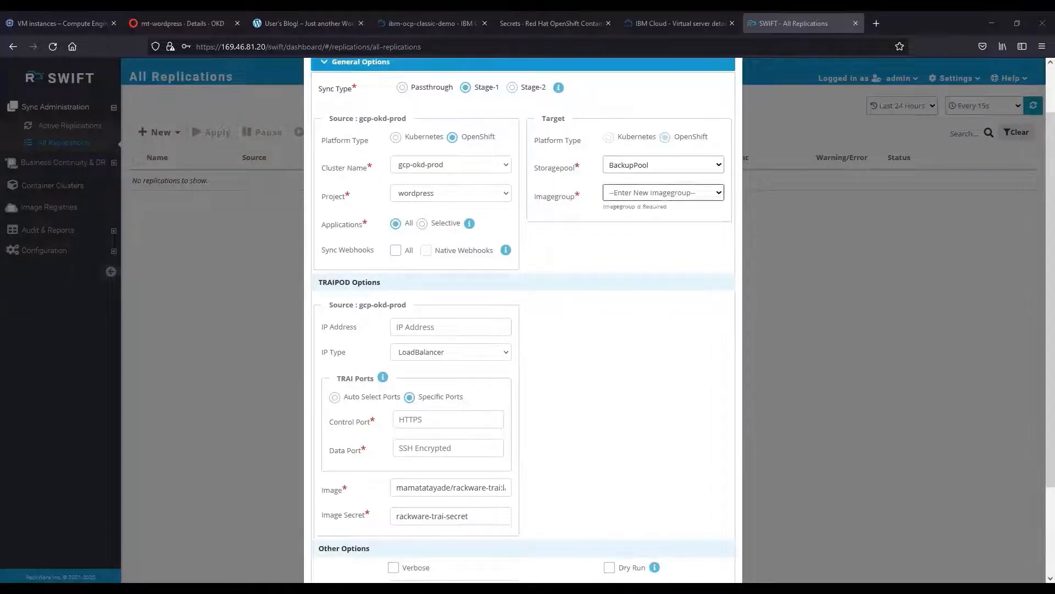
{"action": "left_click", "coordinate": [646, 196]}
{"action": "left_click", "coordinate": [643, 209]}
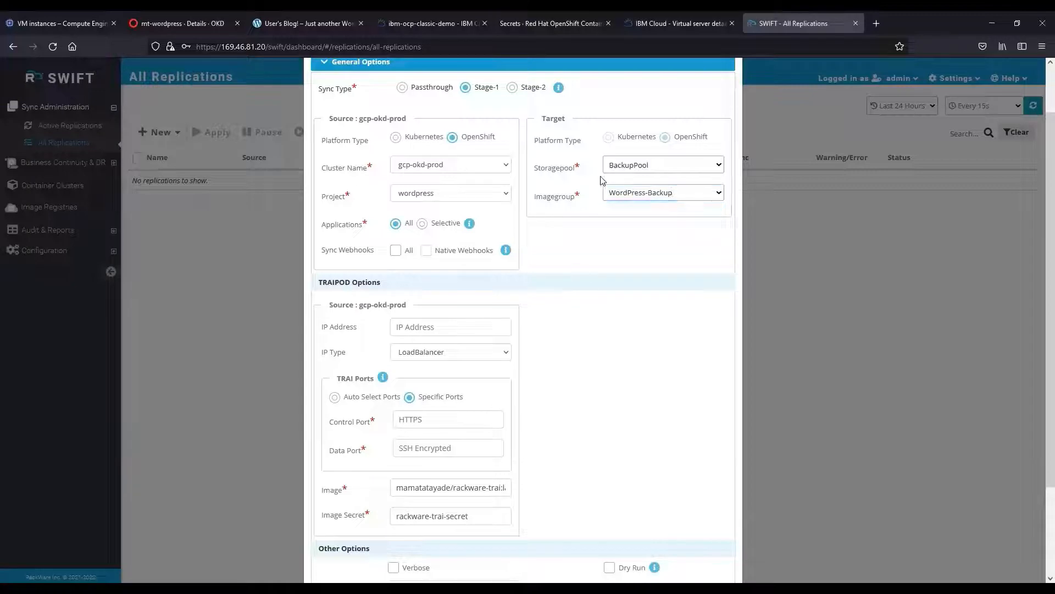
{"action": "scroll", "coordinate": [591, 338], "scroll_direction": "down", "scroll_amount": 3}
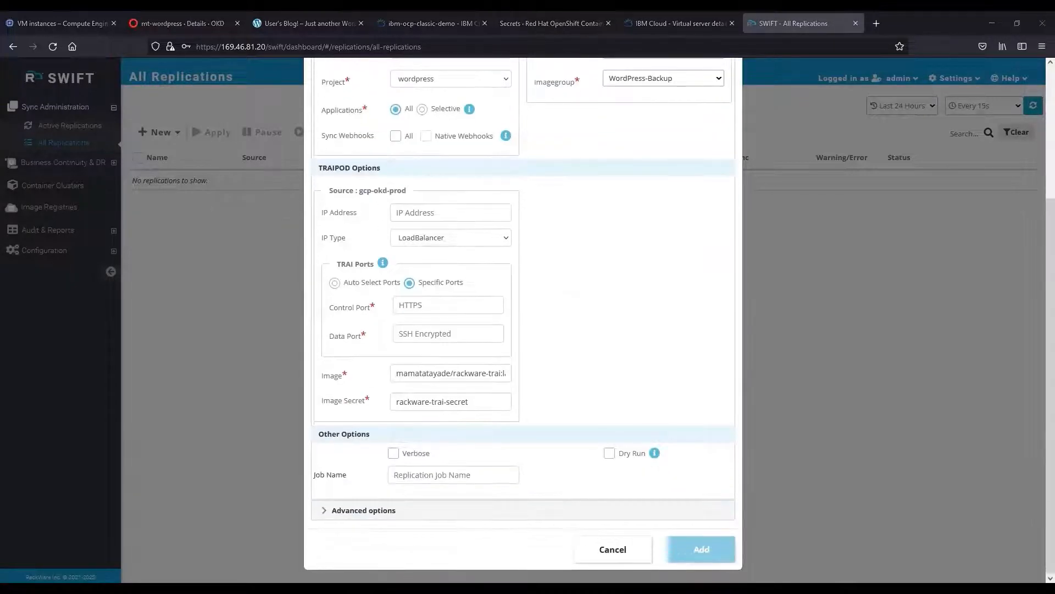
Use specific ports: control port 30011 and data port 30012.
{"action": "left_click", "coordinate": [423, 306]}
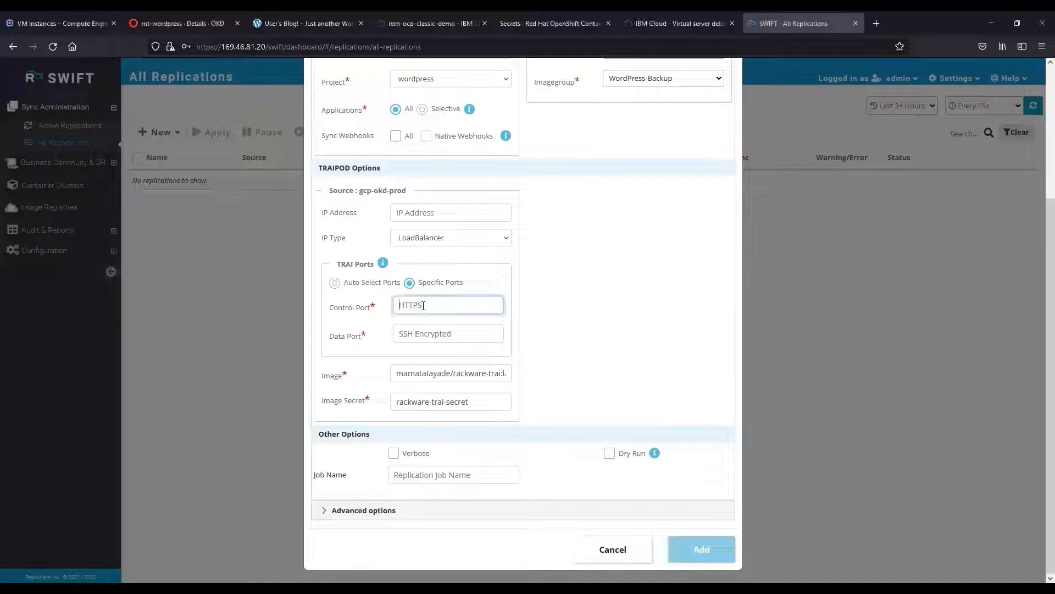
{"action": "left_click", "coordinate": [335, 283]}
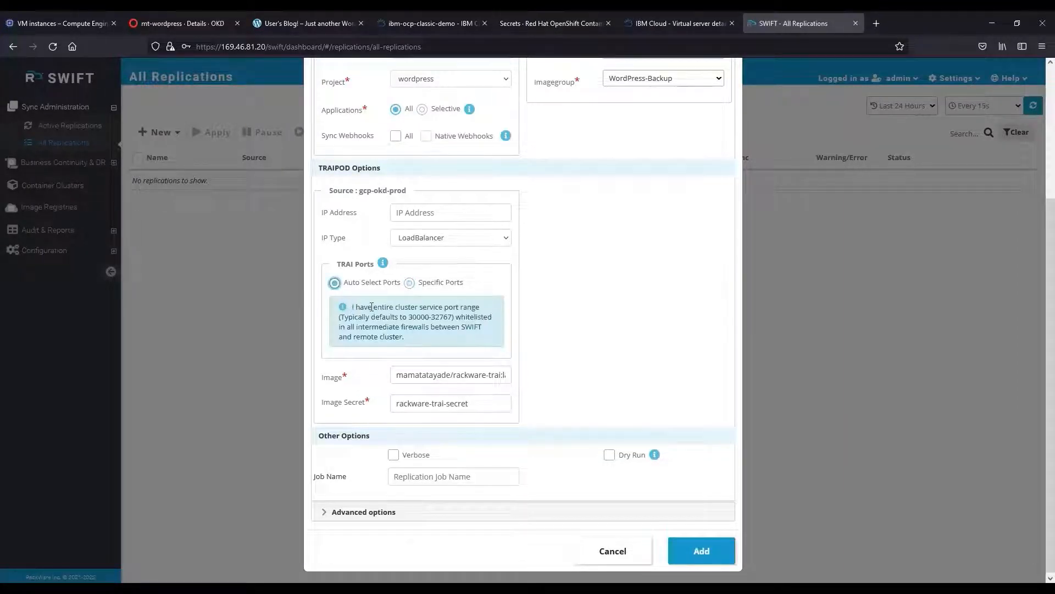
{"action": "left_click_drag", "start_coordinate": [403, 317], "coordinate": [455, 317]}
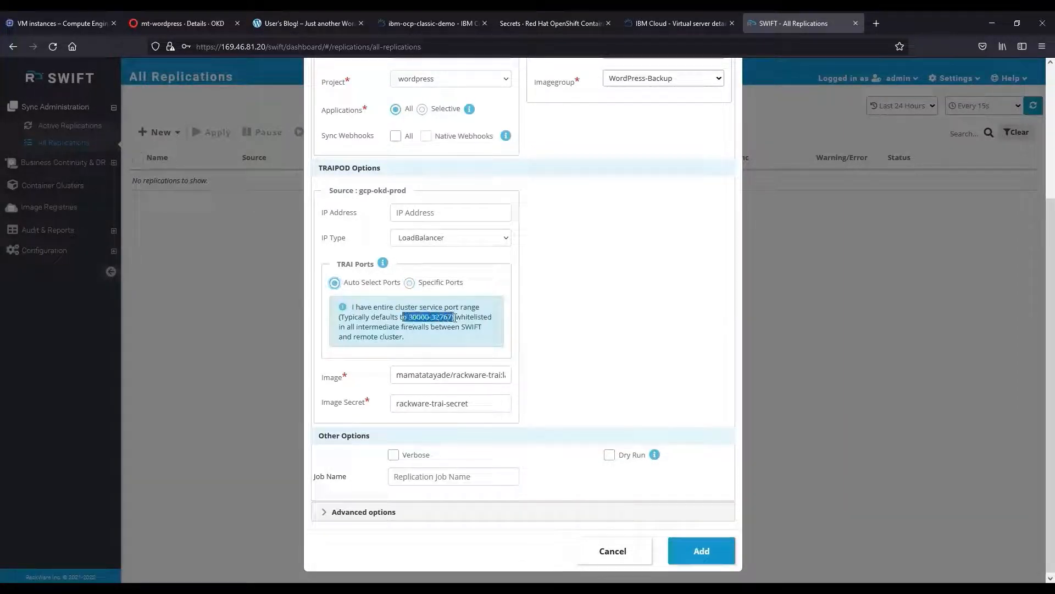
{"action": "left_click", "coordinate": [431, 322]}
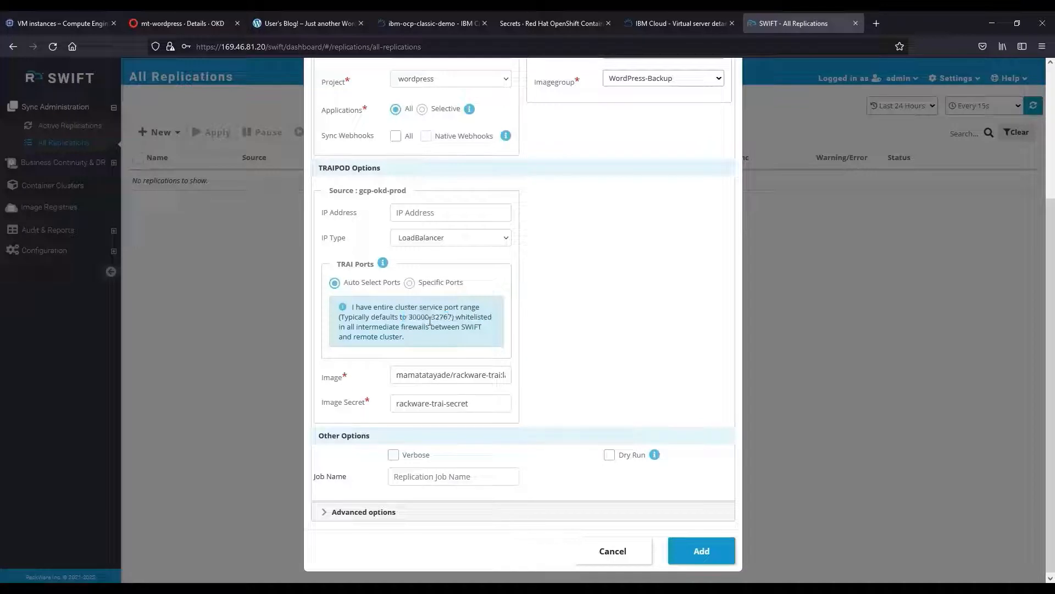
{"action": "left_click", "coordinate": [409, 283]}
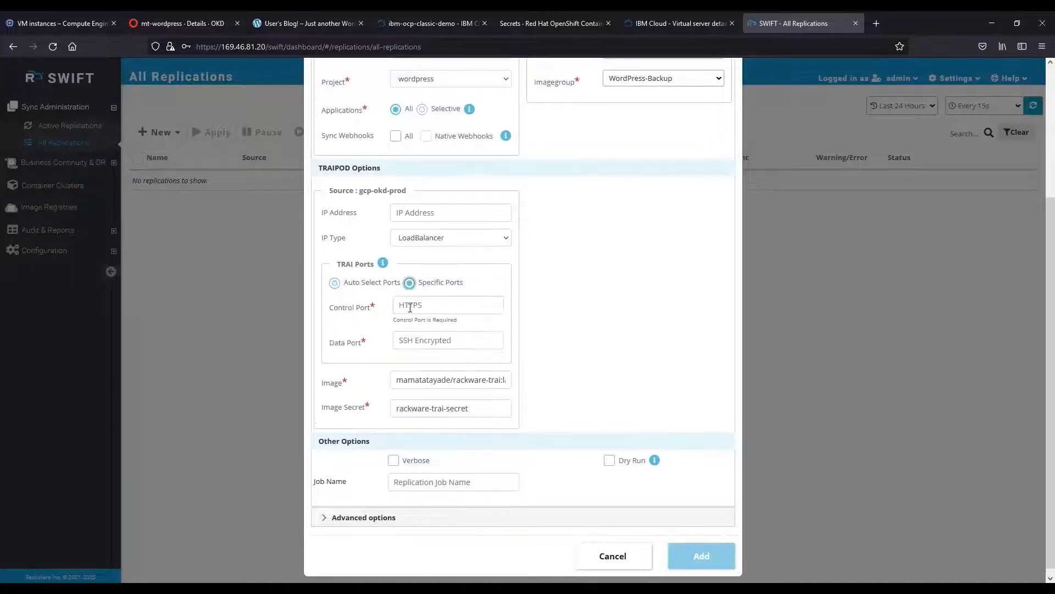
{"action": "left_click", "coordinate": [410, 308]}
{"action": "type", "text": "30011"}
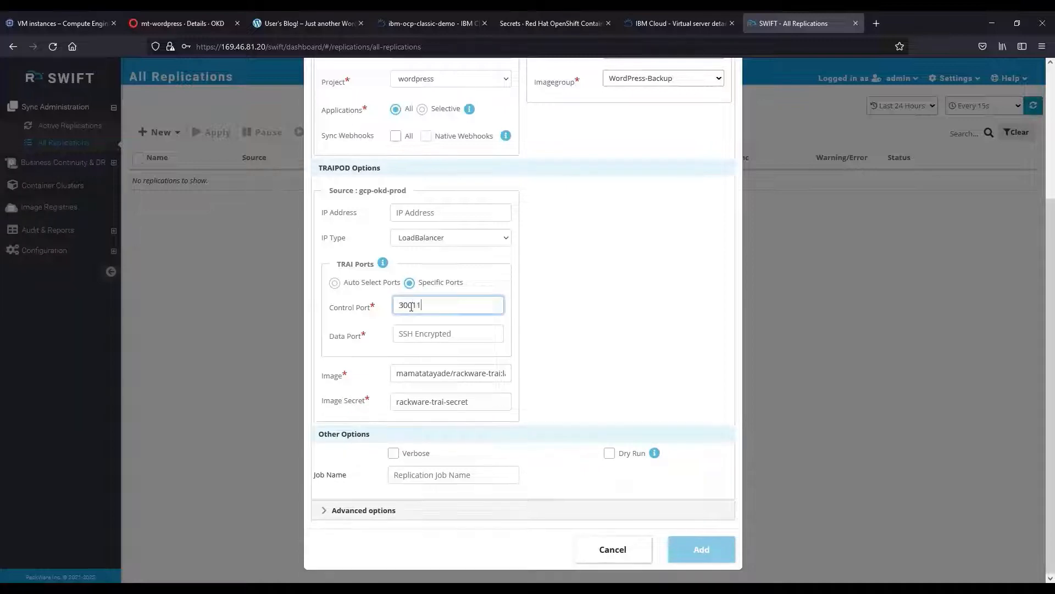
{"action": "key", "text": "Tab"}
{"action": "key", "text": "Tab"}
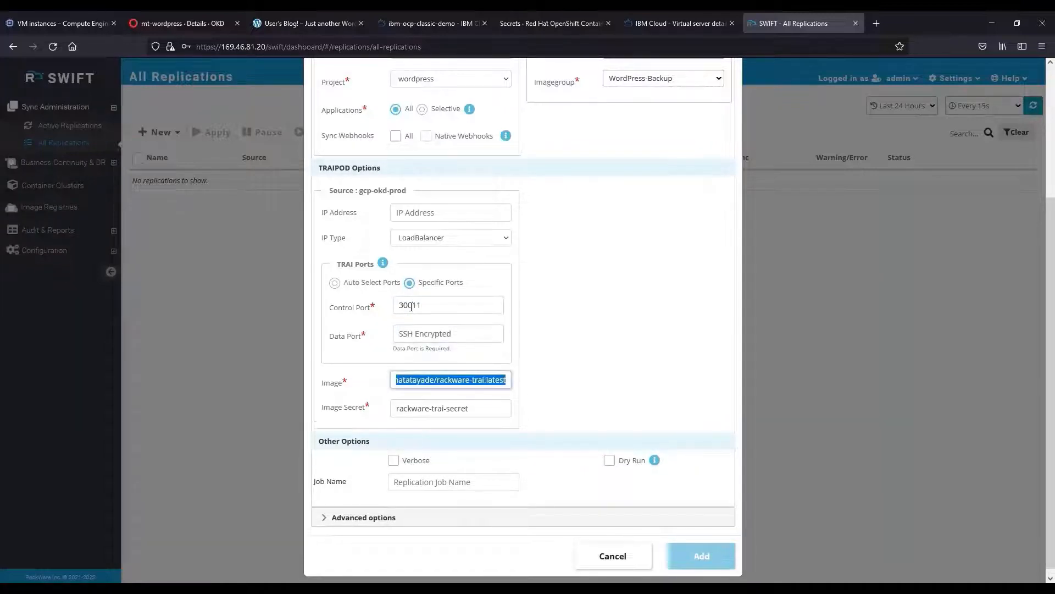
{"action": "left_click", "coordinate": [424, 337]}
{"action": "type", "text": "30012"}
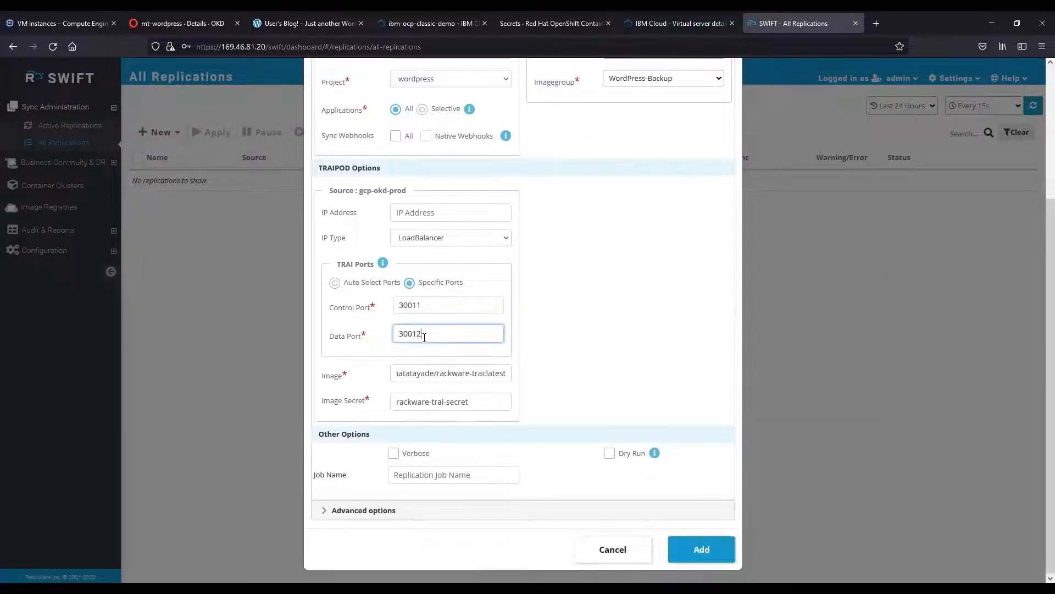
{"action": "left_click", "coordinate": [555, 325]}
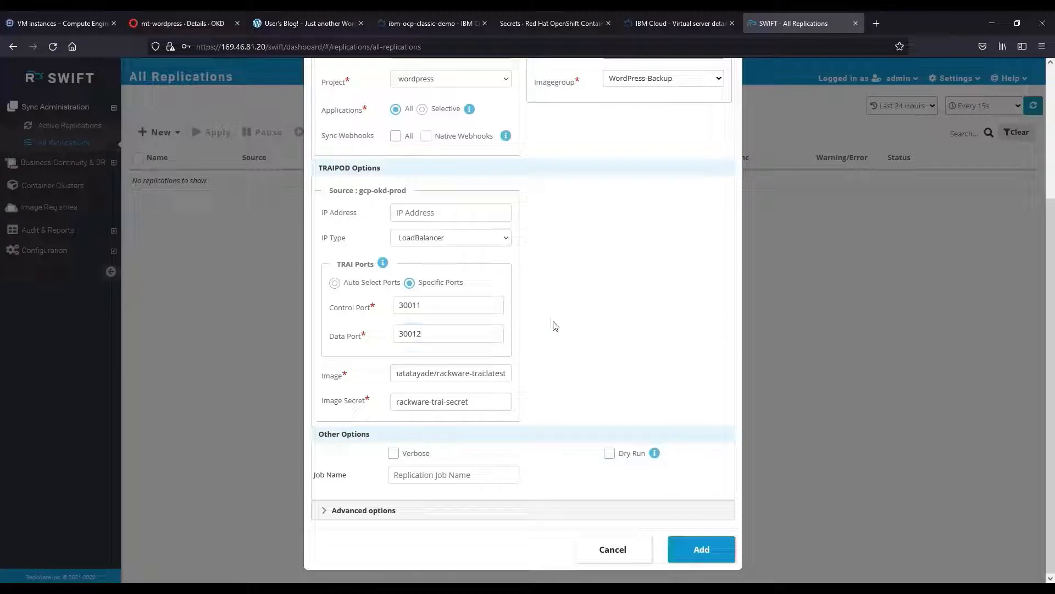
Enable verbose output, name the job initial-stage1, and add the replication.
{"action": "left_click", "coordinate": [439, 377]}
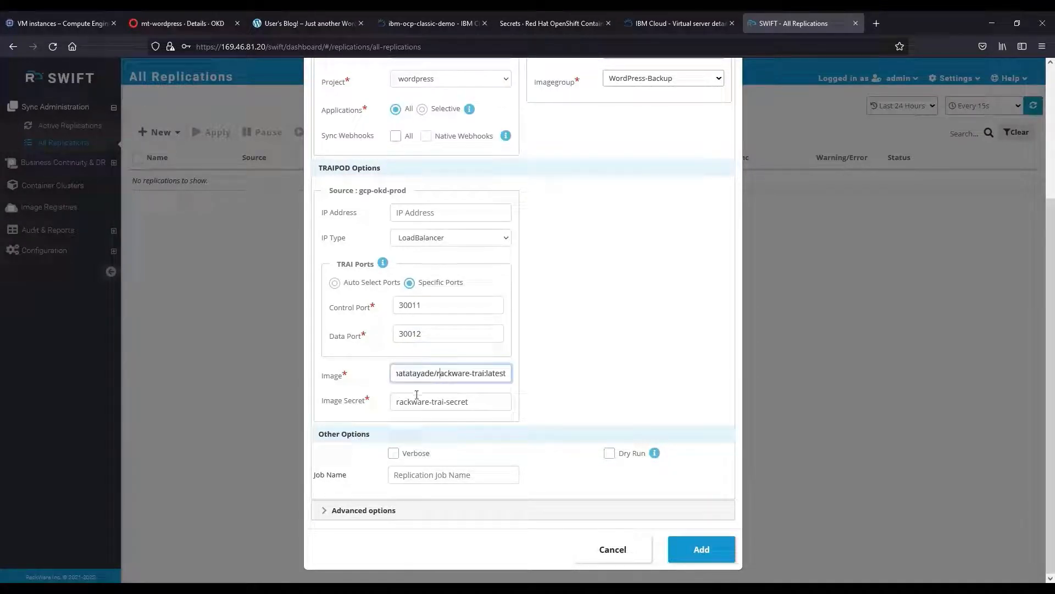
{"action": "left_click", "coordinate": [393, 453]}
{"action": "left_click", "coordinate": [396, 473]}
{"action": "type", "text": "ini"}
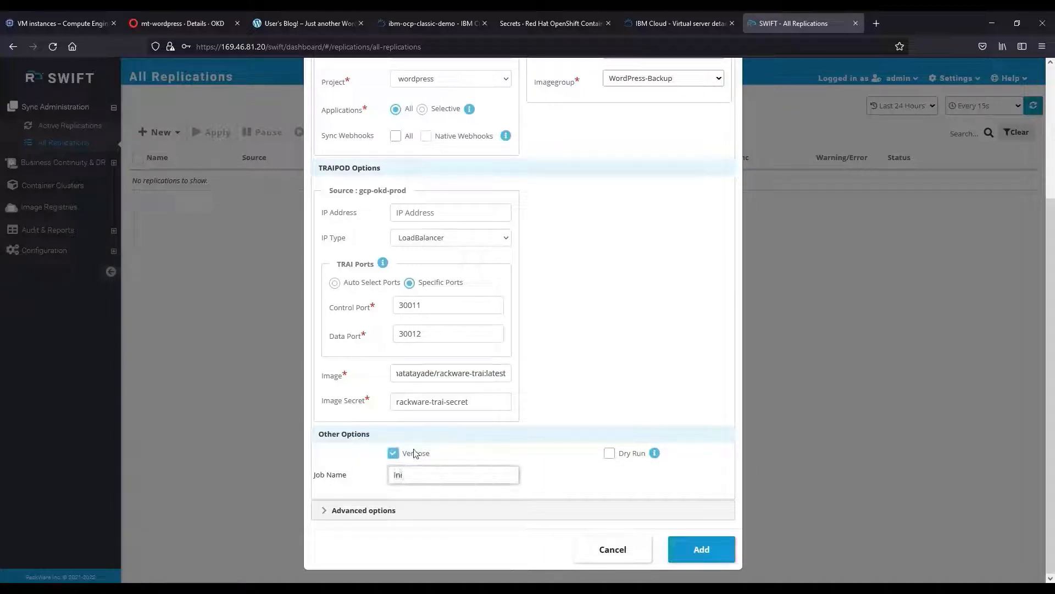
{"action": "type", "text": "tial-stage1"}
{"action": "left_click", "coordinate": [703, 549]}
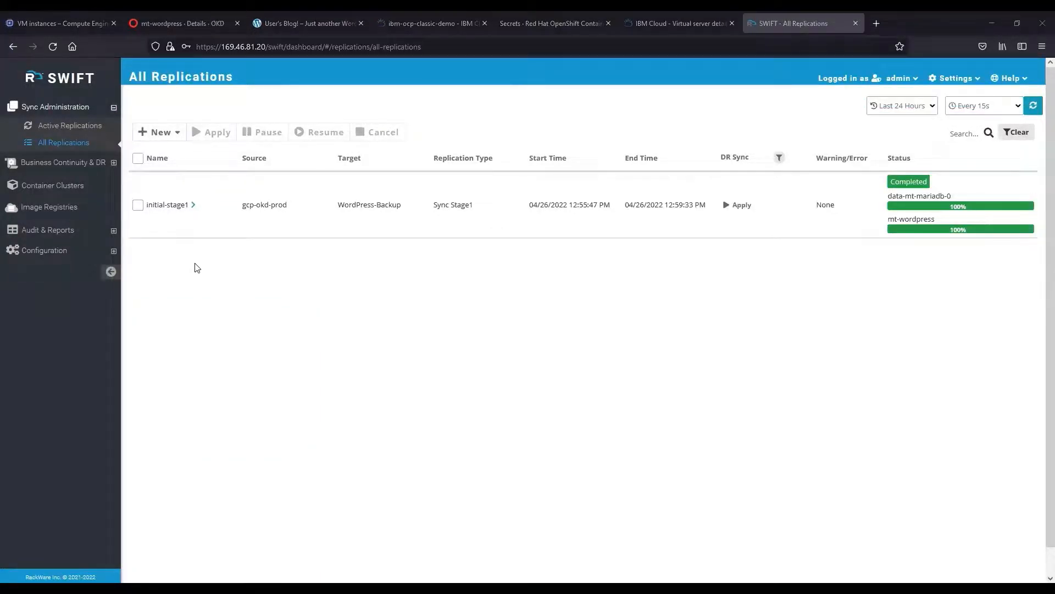
Start another new application replication from the New menu.
{"action": "left_click", "coordinate": [166, 136]}
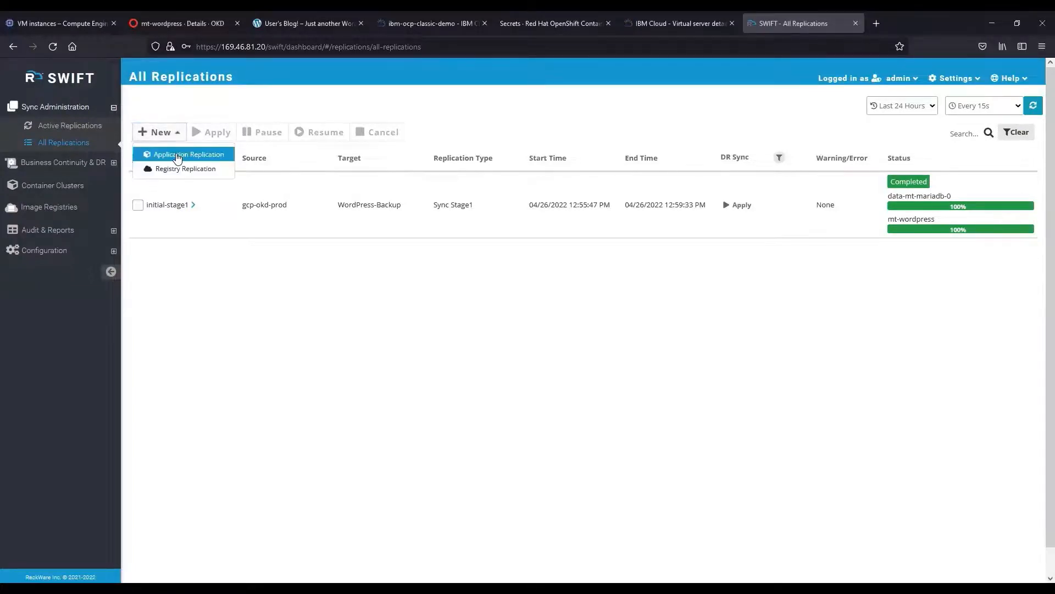
{"action": "left_click", "coordinate": [177, 155]}
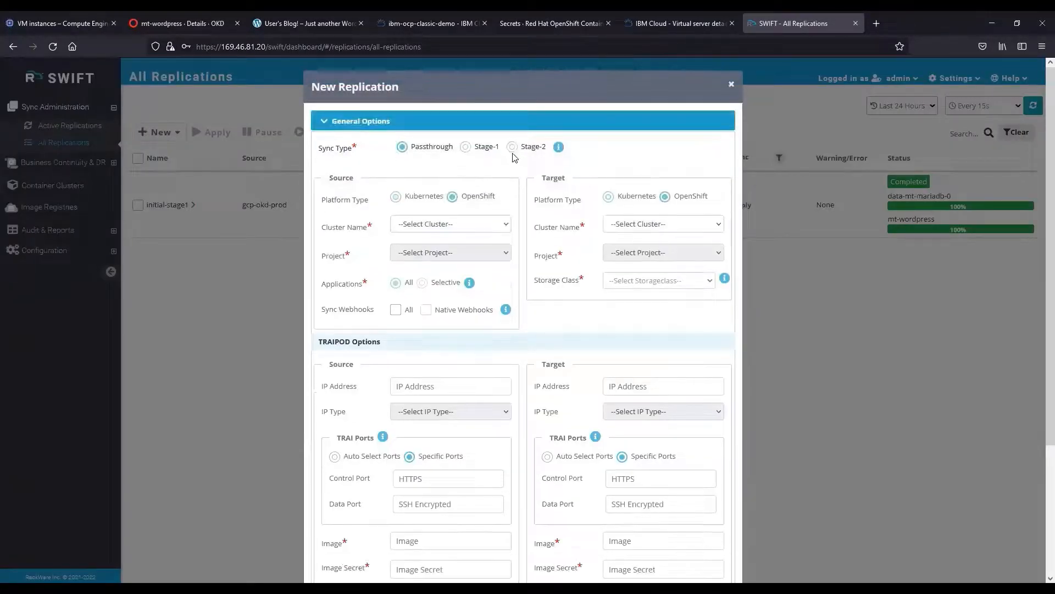
Set Stage-2 targeting ibm-ocp-dr's wordpress project with storage class ibmc-block-gold.
{"action": "left_click", "coordinate": [512, 146]}
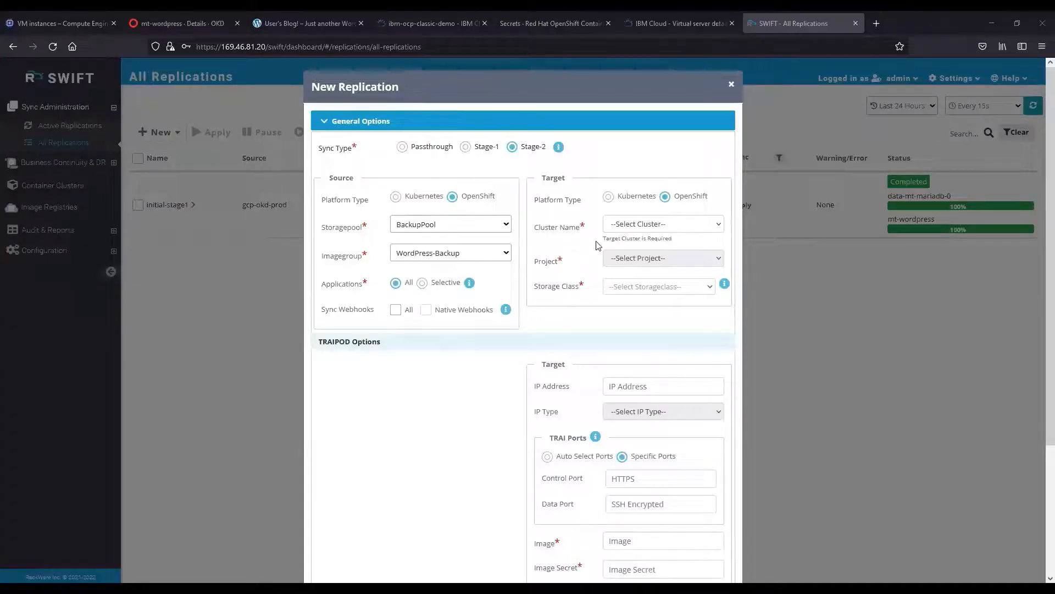
{"action": "left_click", "coordinate": [643, 251]}
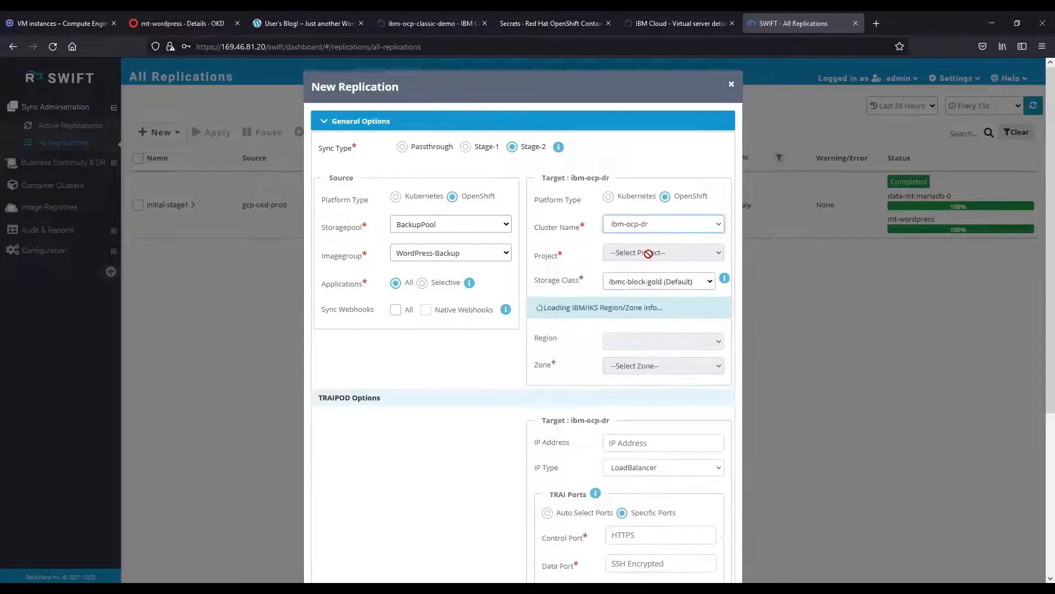
{"action": "left_click", "coordinate": [650, 252]}
{"action": "left_click", "coordinate": [651, 259]}
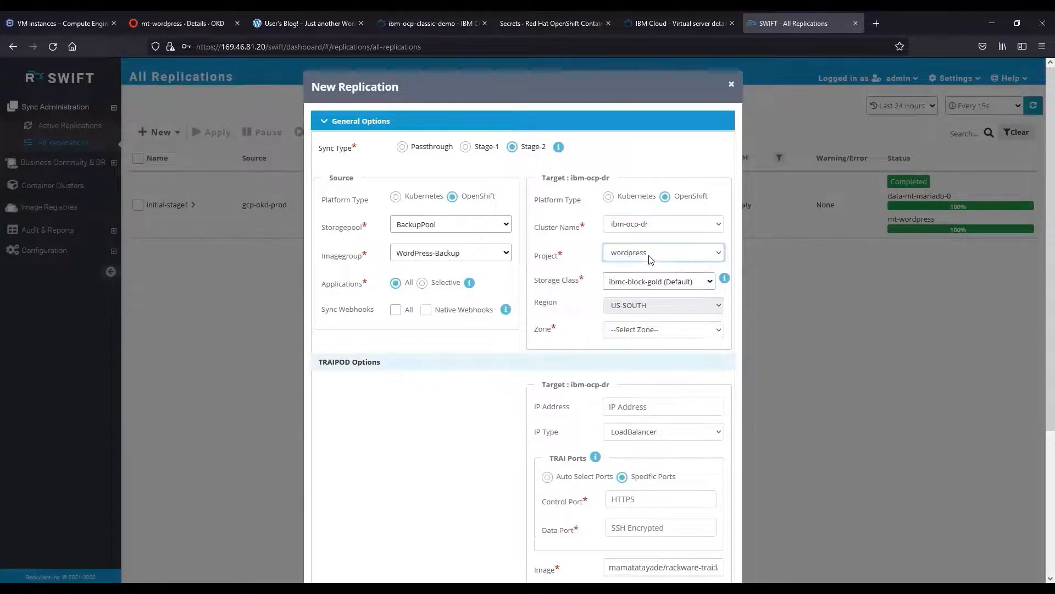
{"action": "left_click", "coordinate": [632, 287]}
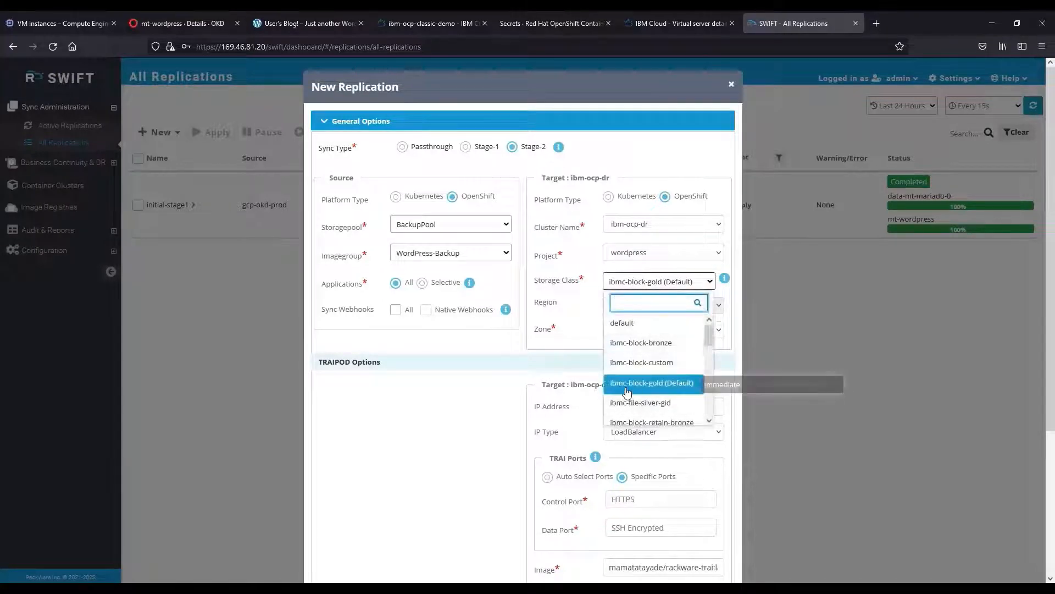
{"action": "scroll", "coordinate": [629, 391], "scroll_direction": "down", "scroll_amount": 3}
{"action": "scroll", "coordinate": [628, 391], "scroll_direction": "up", "scroll_amount": 3}
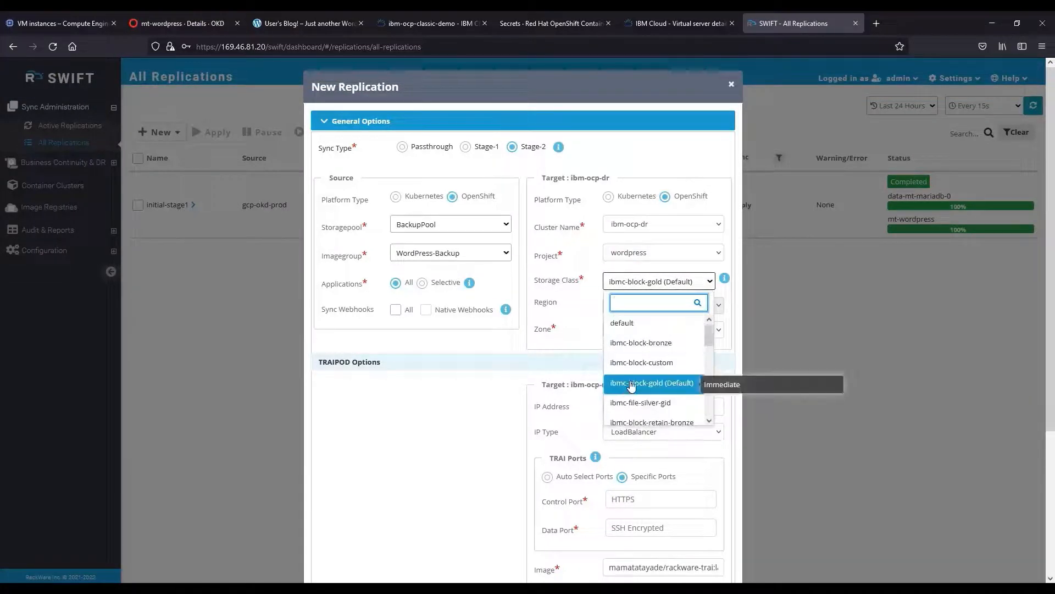
{"action": "left_click", "coordinate": [627, 387]}
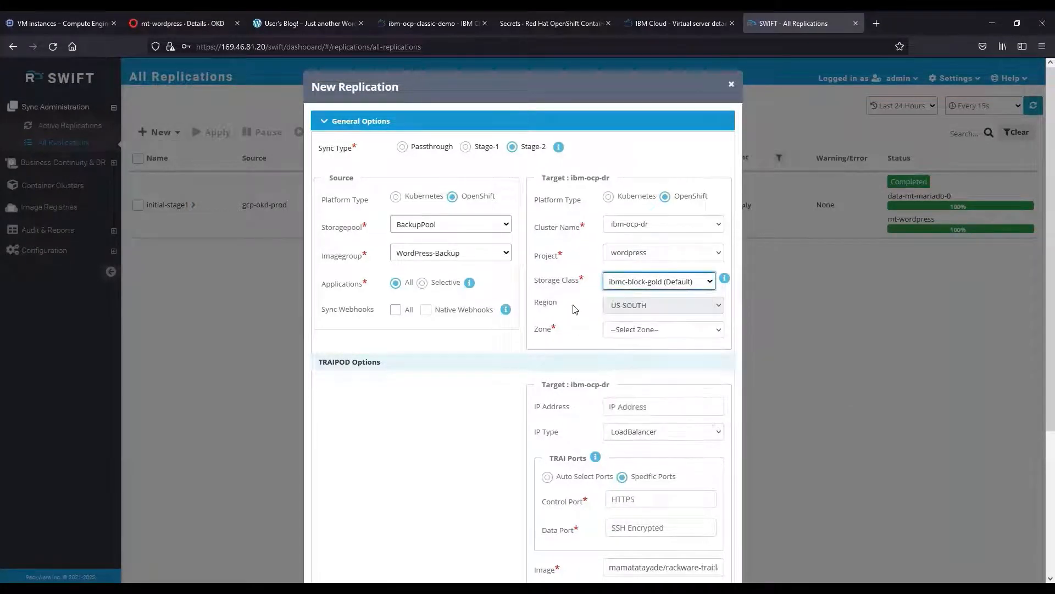
Choose zone DAL10, ports 30021/30022, verbose on, and job name initial-stage2.
{"action": "left_click", "coordinate": [642, 331]}
{"action": "left_click", "coordinate": [634, 364]}
{"action": "scroll", "coordinate": [635, 365], "scroll_direction": "down", "scroll_amount": 3}
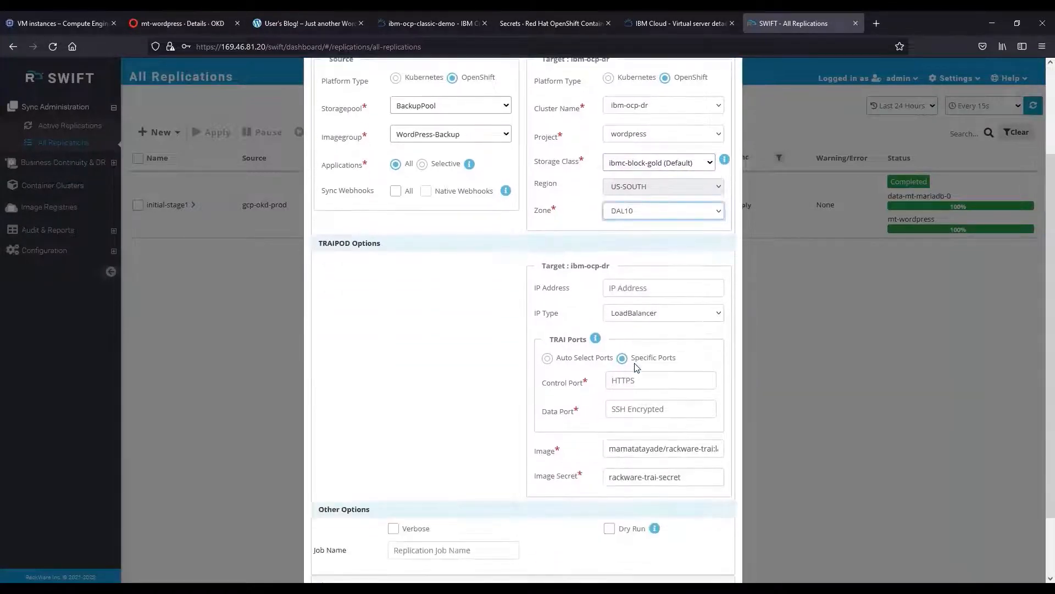
{"action": "left_click", "coordinate": [633, 325]}
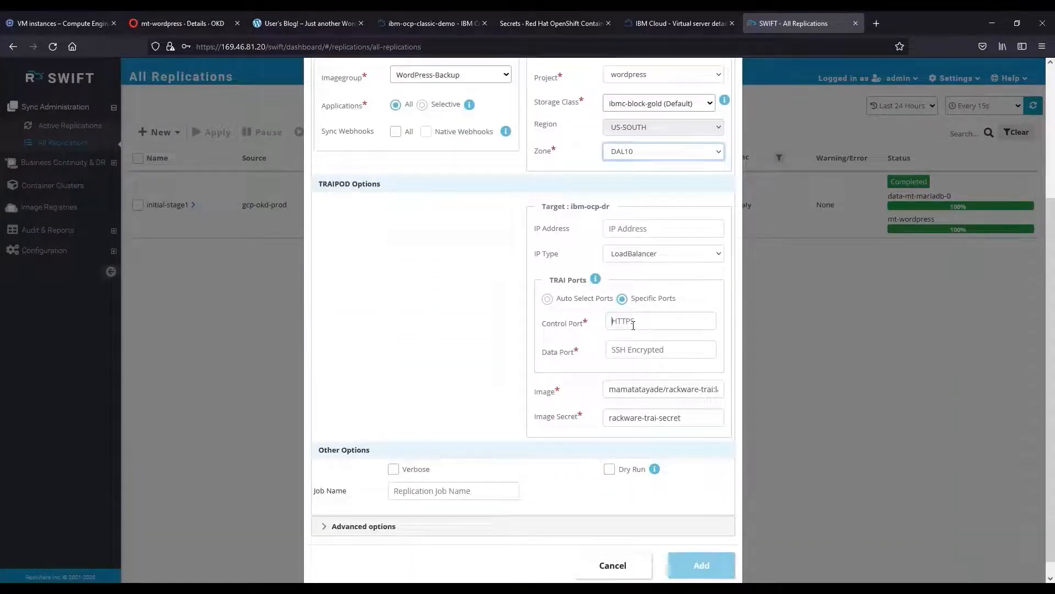
{"action": "type", "text": "30021"}
{"action": "key", "text": "Tab"}
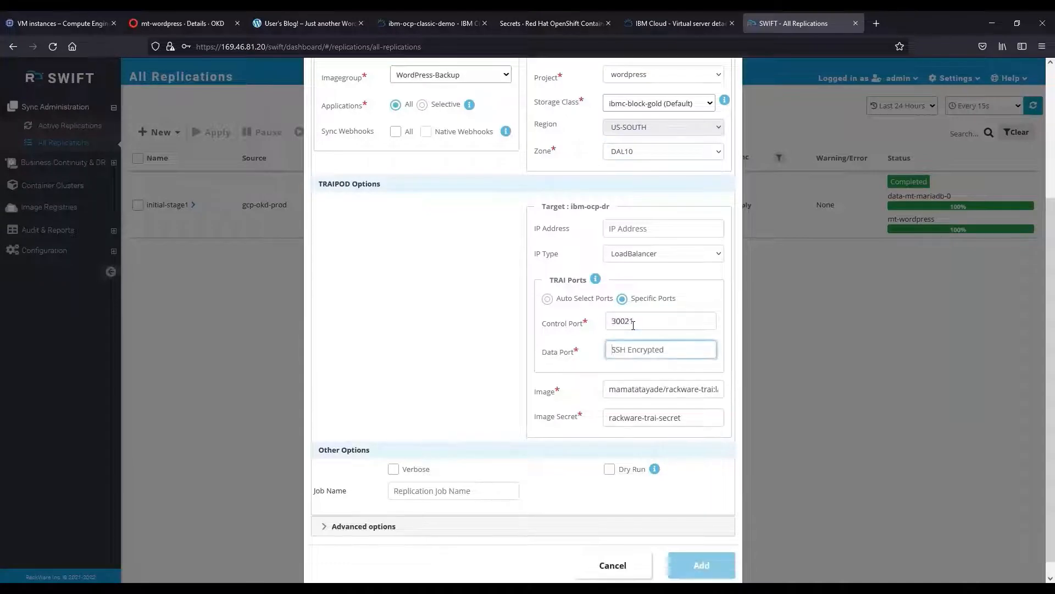
{"action": "type", "text": "30022"}
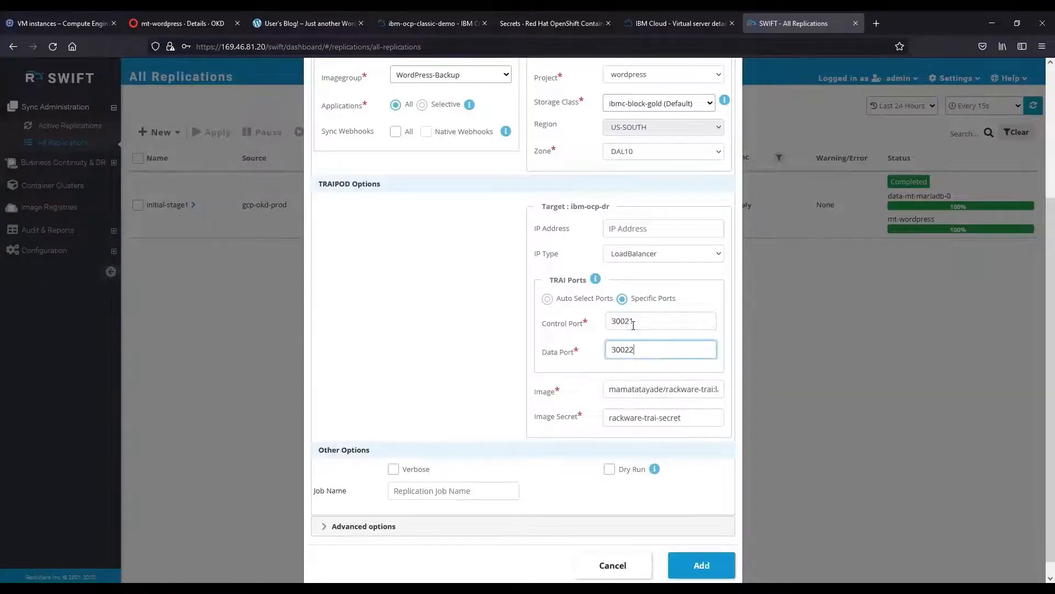
{"action": "left_click", "coordinate": [393, 469]}
{"action": "left_click", "coordinate": [403, 491]}
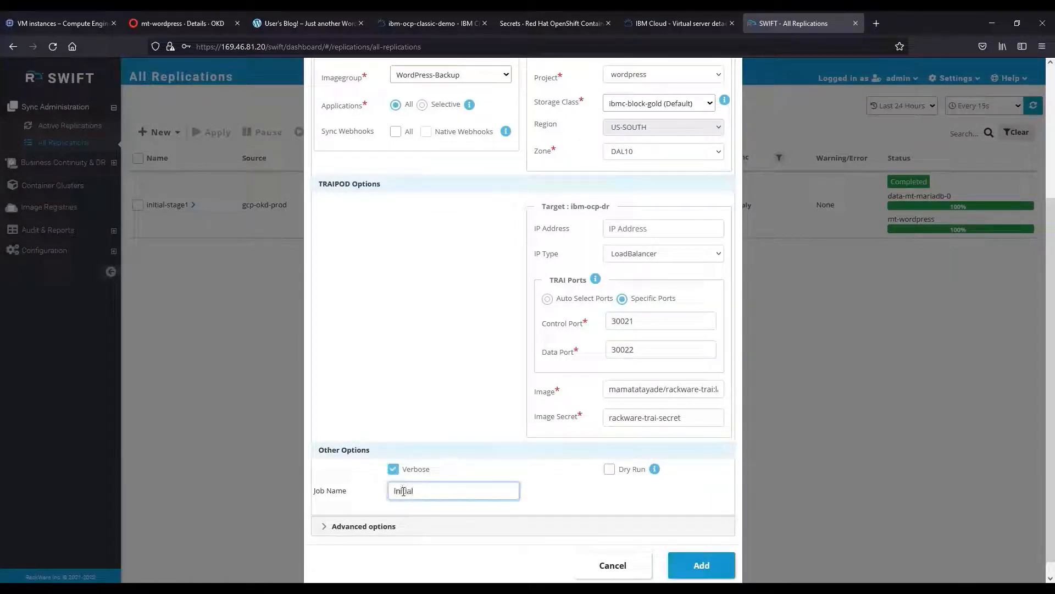
{"action": "type", "text": "initial-stage2"}
{"action": "left_click", "coordinate": [325, 526]}
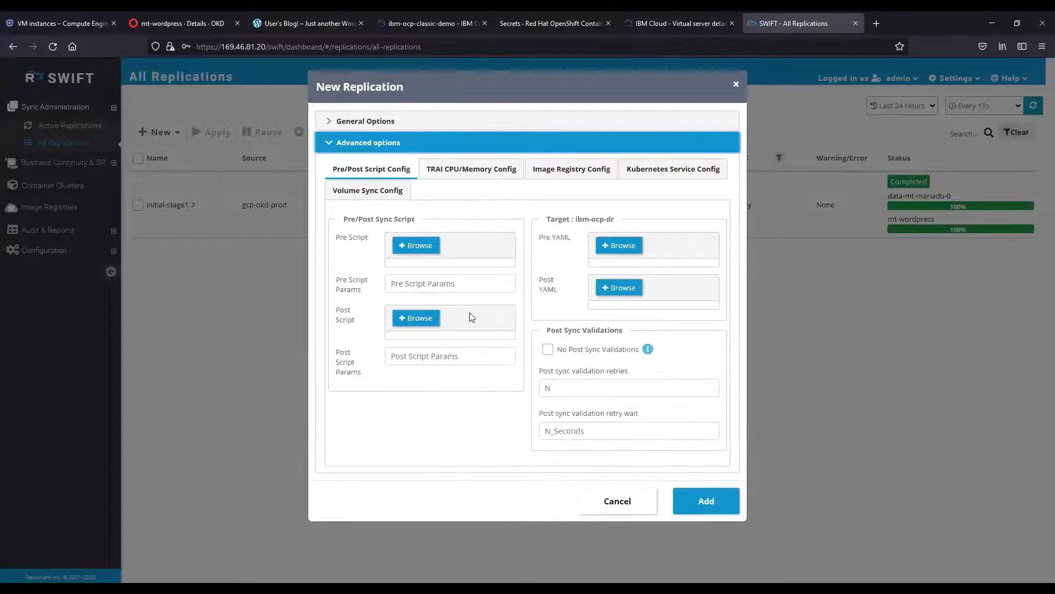
Map the mt-wordpress service's type to LoadBalancer in the Kubernetes service settings.
{"action": "left_click", "coordinate": [657, 176]}
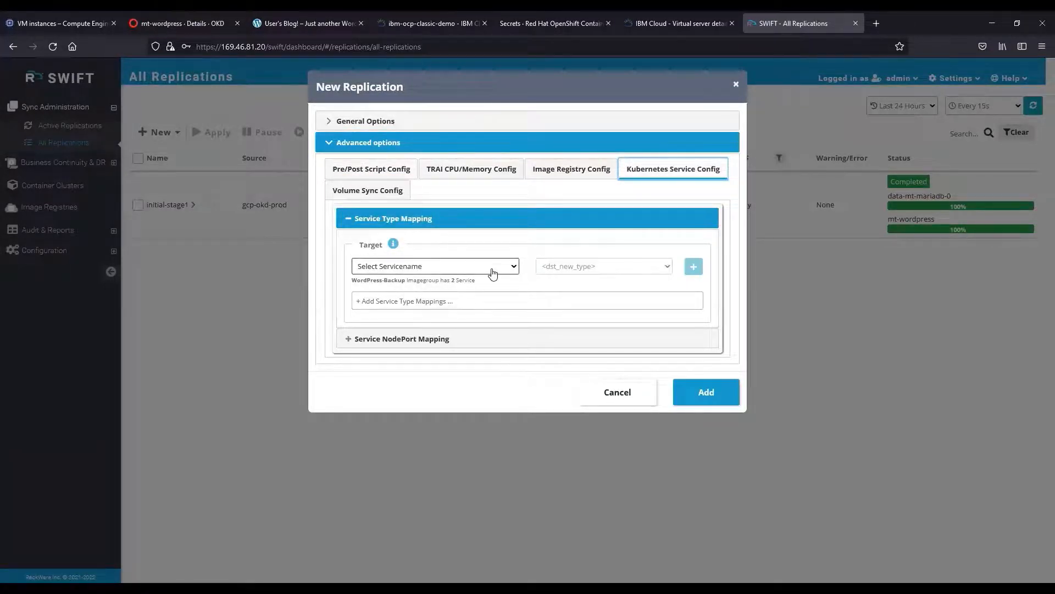
{"action": "left_click", "coordinate": [502, 269]}
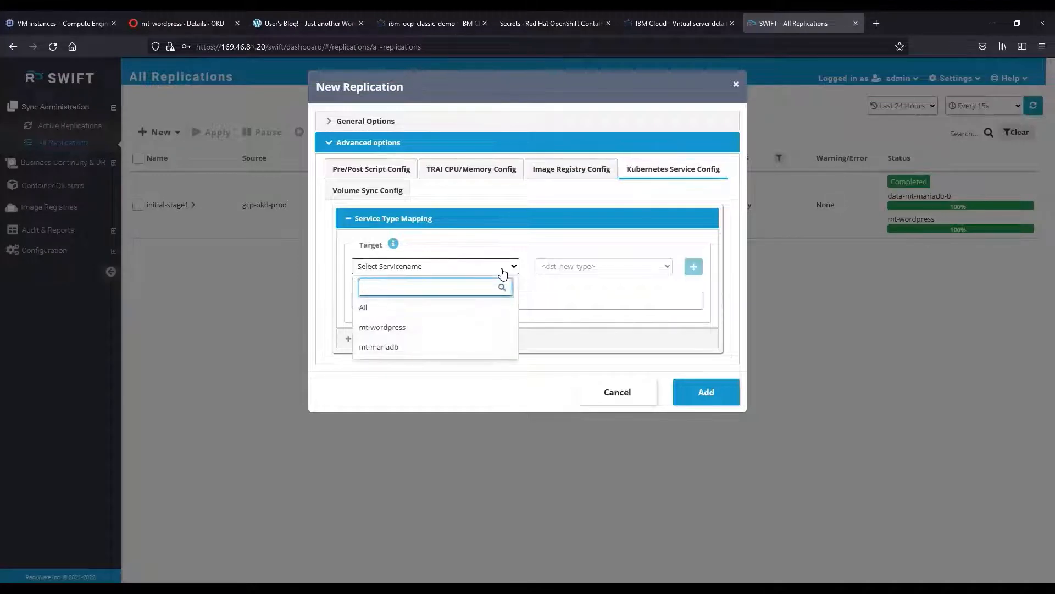
{"action": "left_click", "coordinate": [447, 327]}
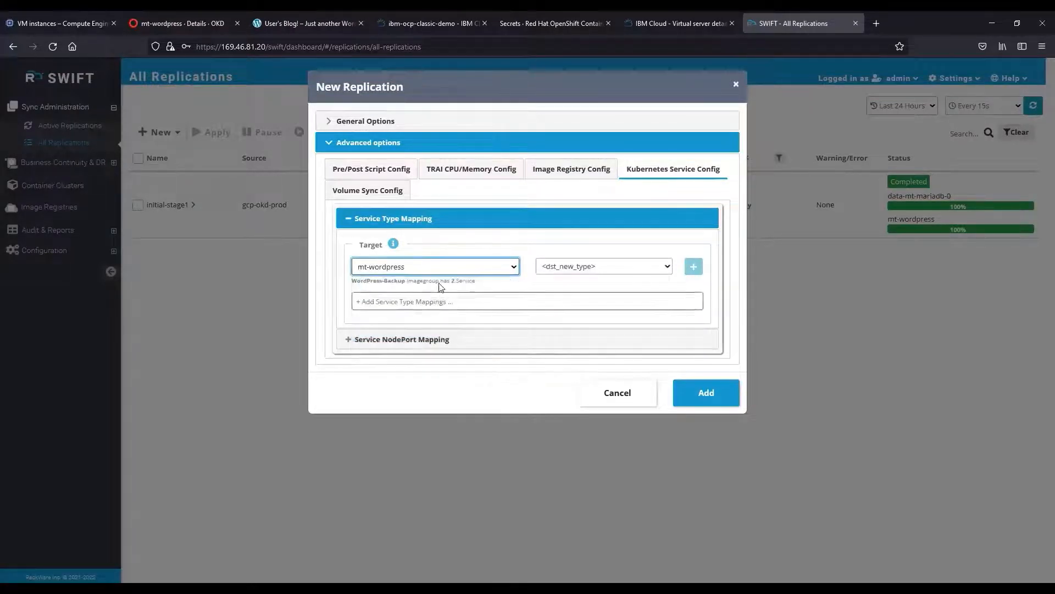
{"action": "left_click", "coordinate": [561, 266]}
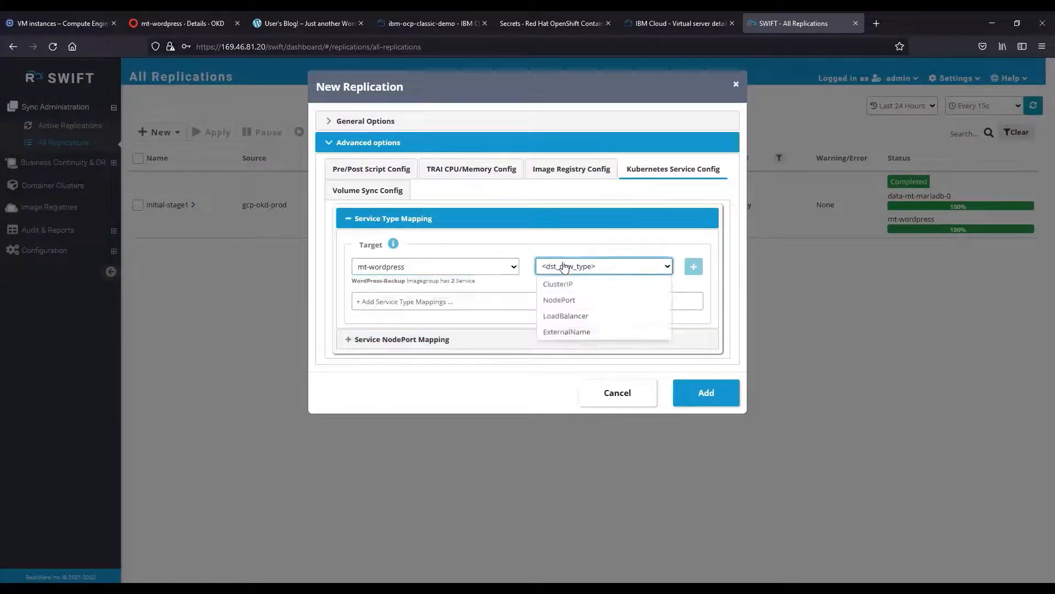
{"action": "left_click", "coordinate": [559, 299]}
{"action": "left_click", "coordinate": [581, 266]}
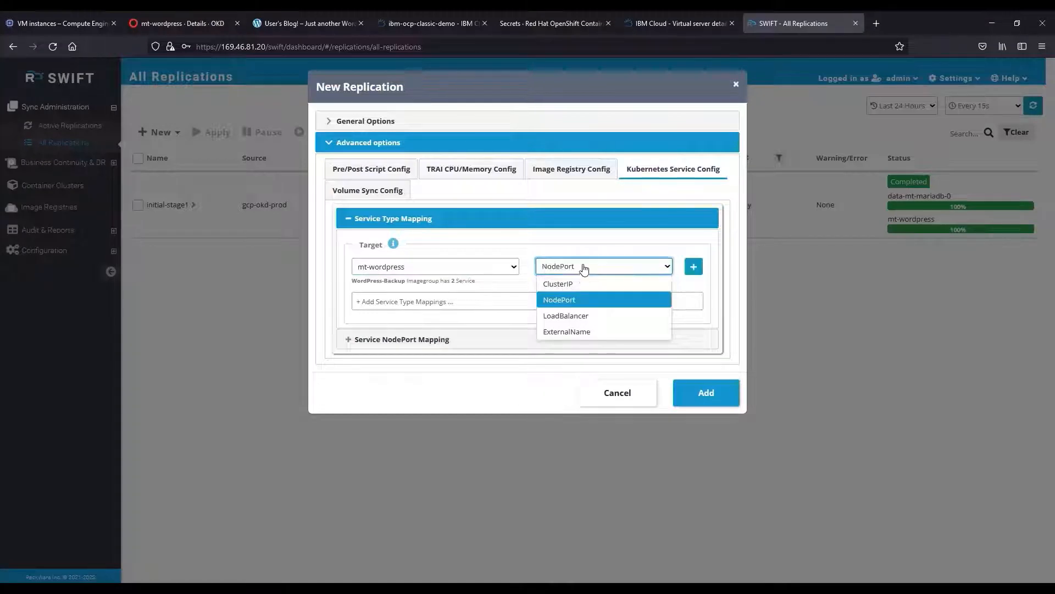
{"action": "left_click", "coordinate": [574, 316]}
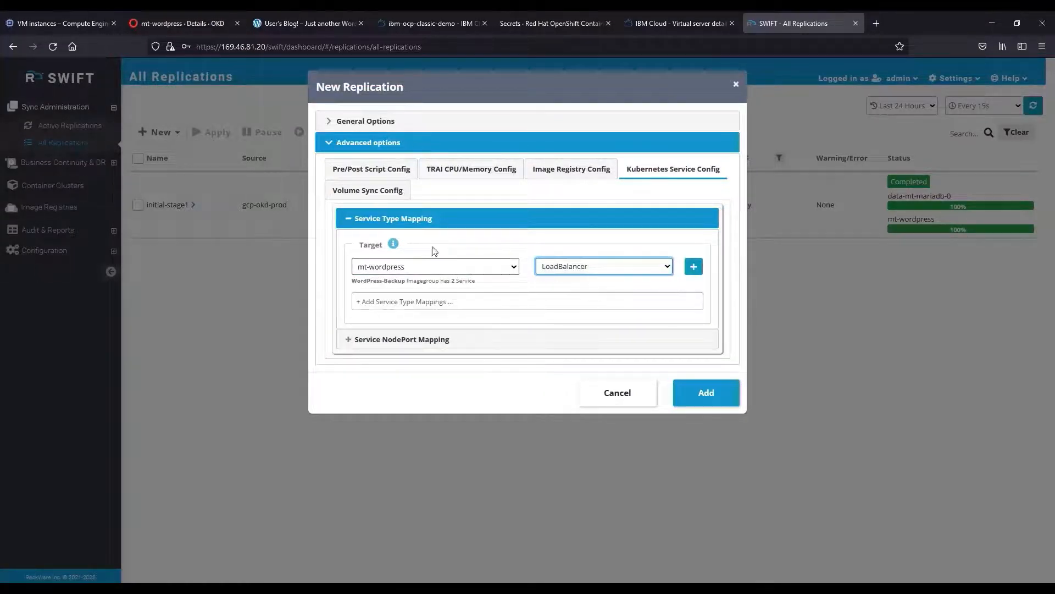
{"action": "left_click", "coordinate": [349, 219]}
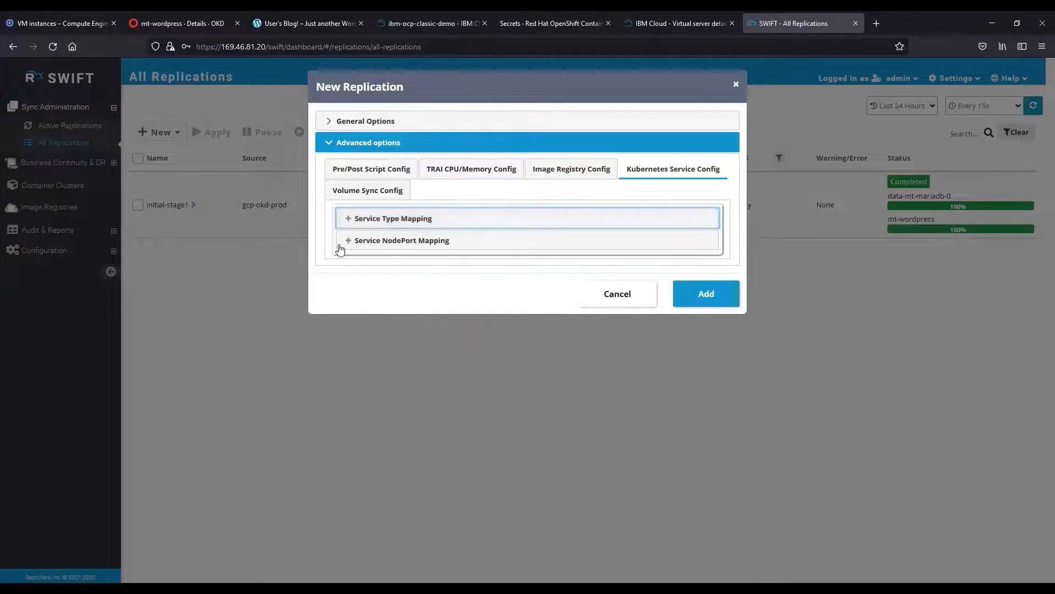
Add then remove an mt-wordpress:30708:Randomize NodePort mapping, review volume sync, and create the replication.
{"action": "left_click", "coordinate": [349, 240]}
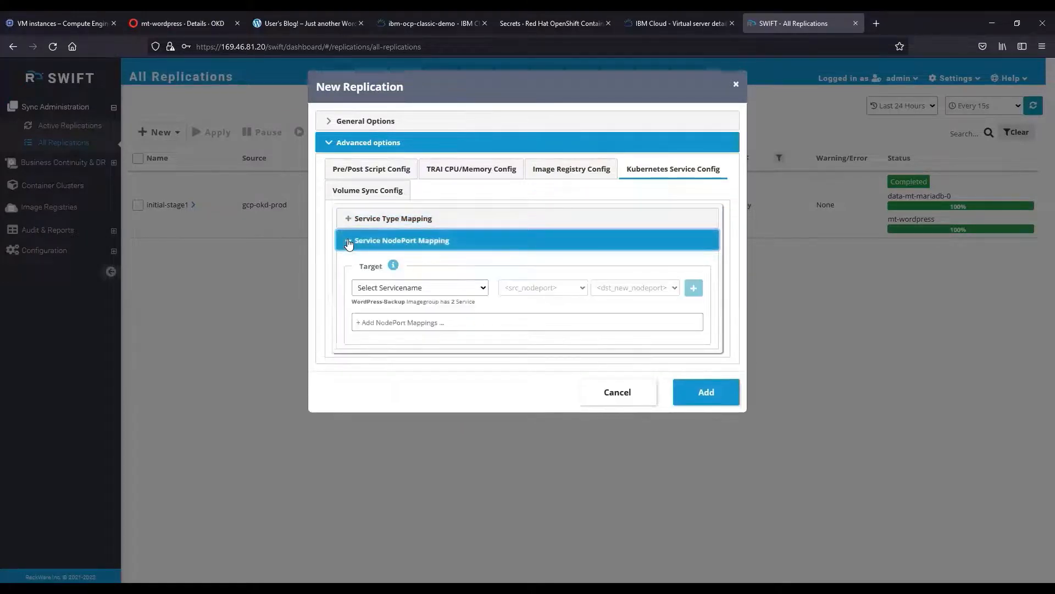
{"action": "left_click", "coordinate": [432, 290]}
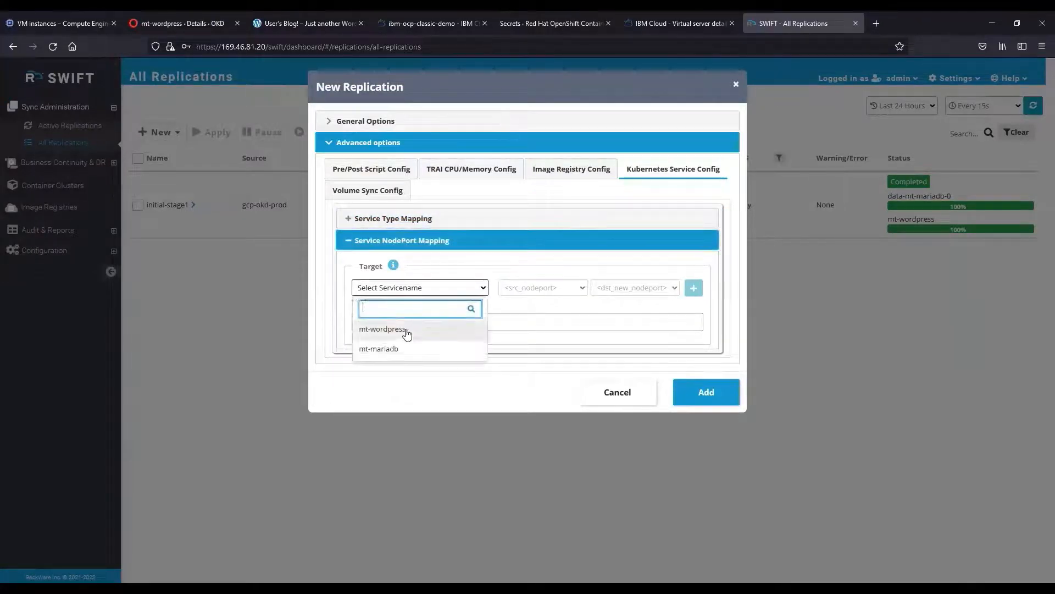
{"action": "left_click", "coordinate": [407, 330]}
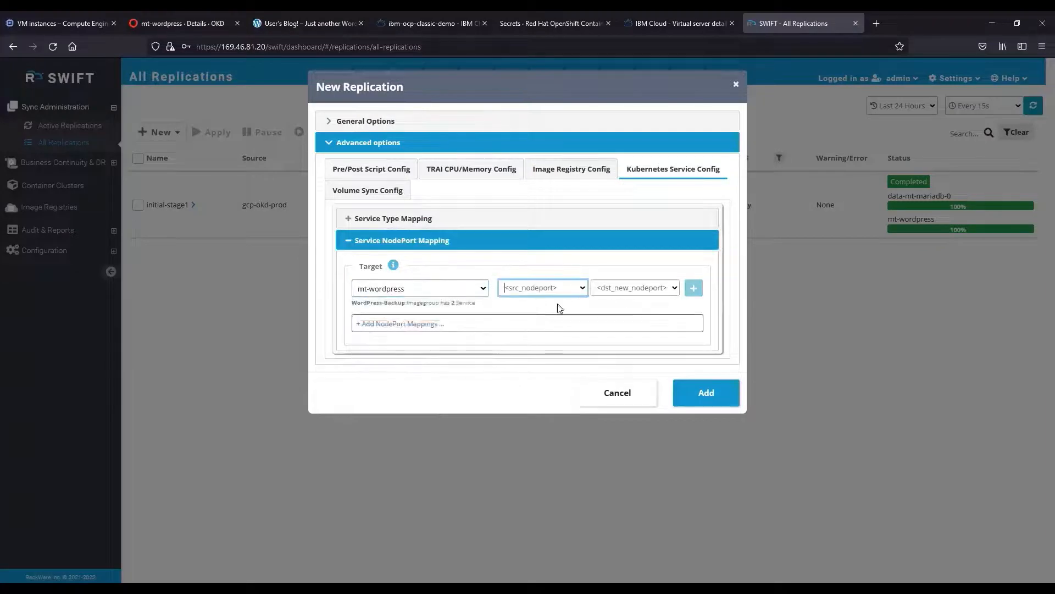
{"action": "left_click", "coordinate": [516, 285]}
{"action": "left_click", "coordinate": [555, 321]}
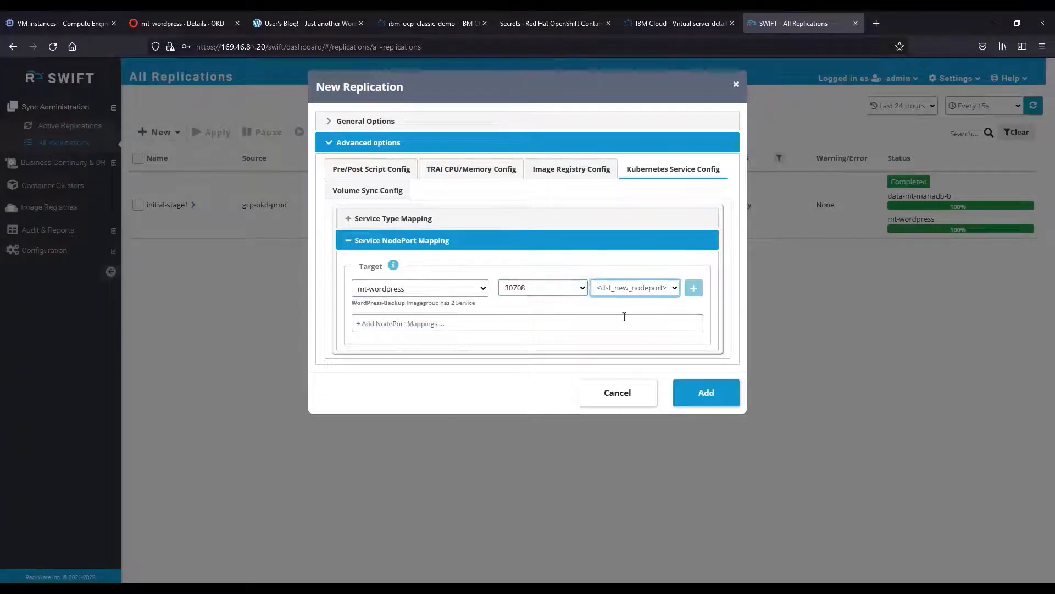
{"action": "left_click", "coordinate": [671, 289]}
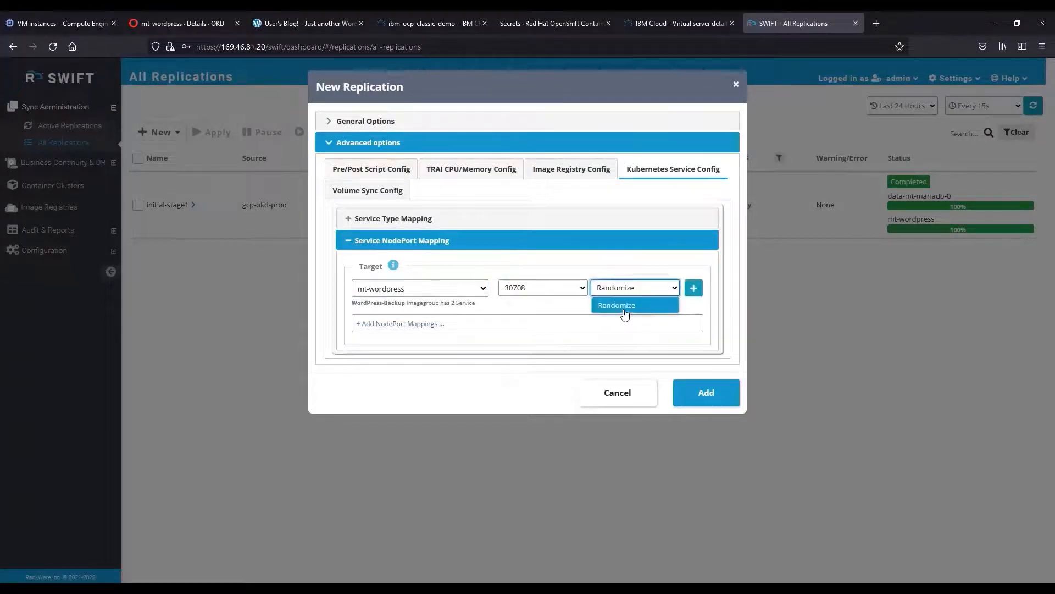
{"action": "left_click", "coordinate": [624, 310]}
{"action": "left_click", "coordinate": [692, 289]}
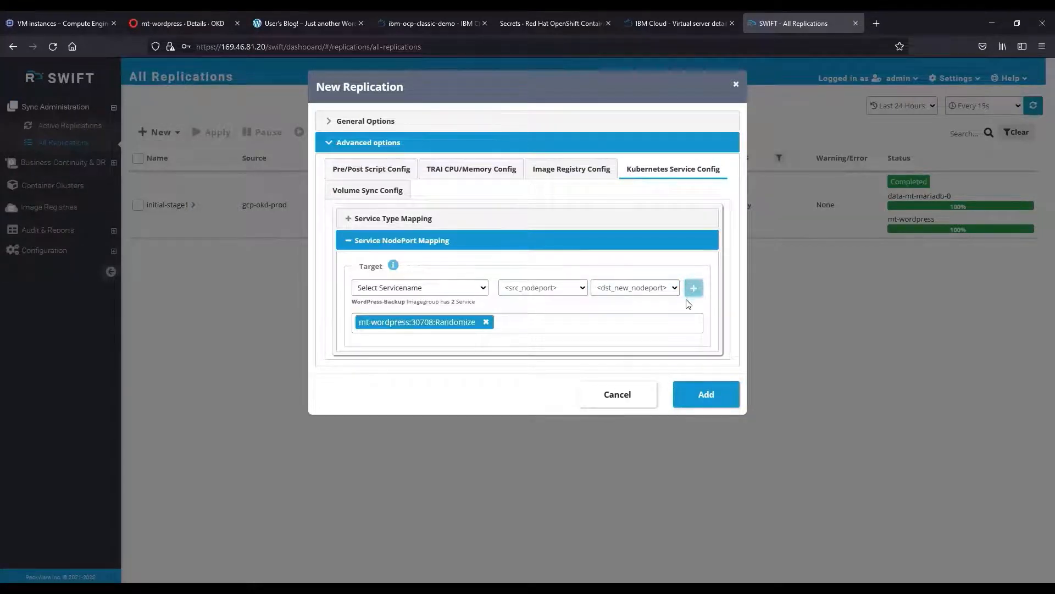
{"action": "left_click", "coordinate": [486, 323]}
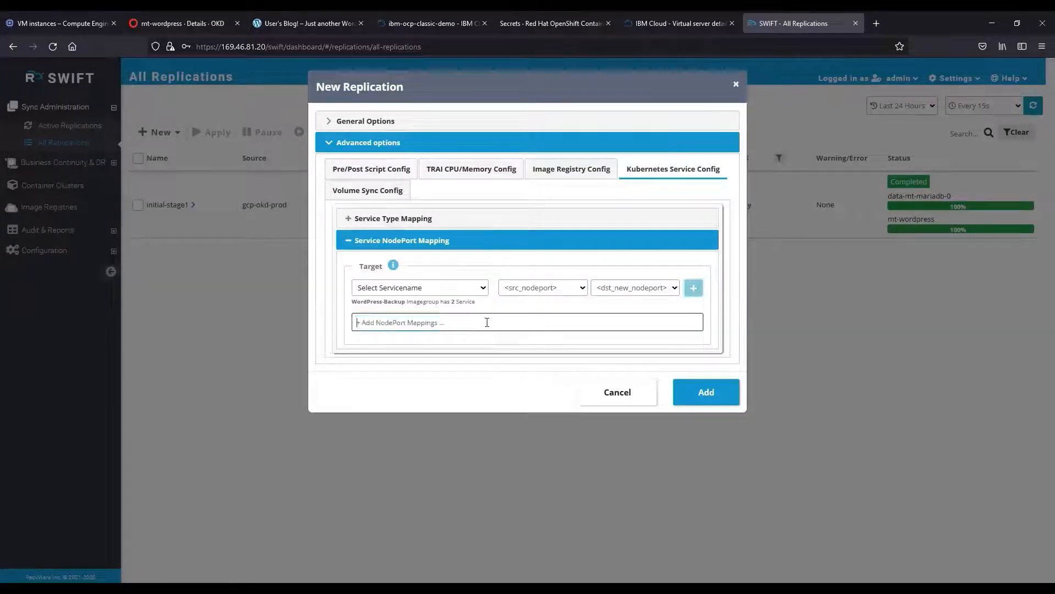
{"action": "left_click", "coordinate": [517, 209]}
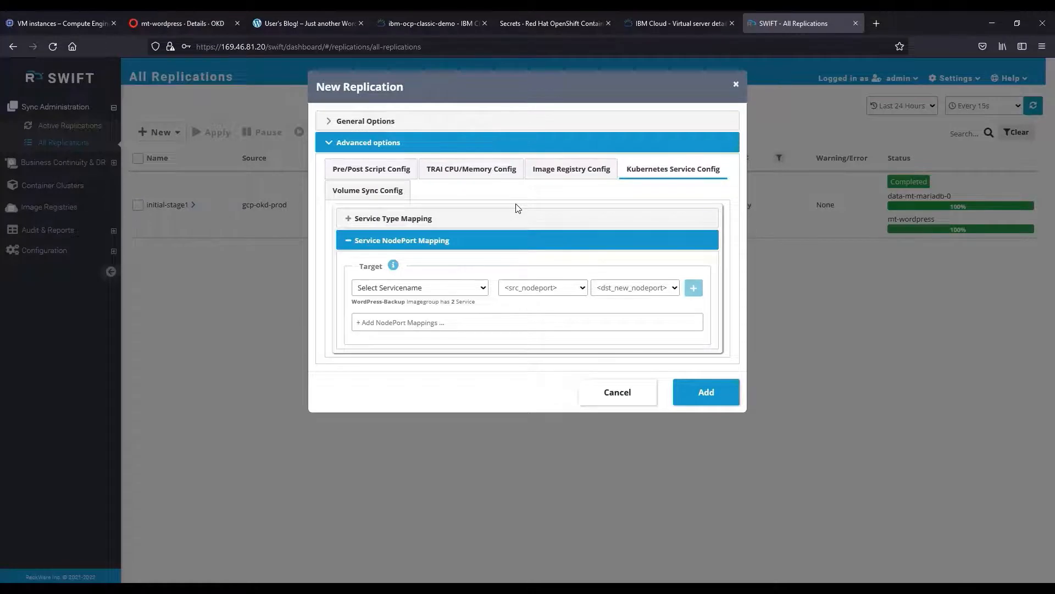
{"action": "left_click", "coordinate": [377, 192]}
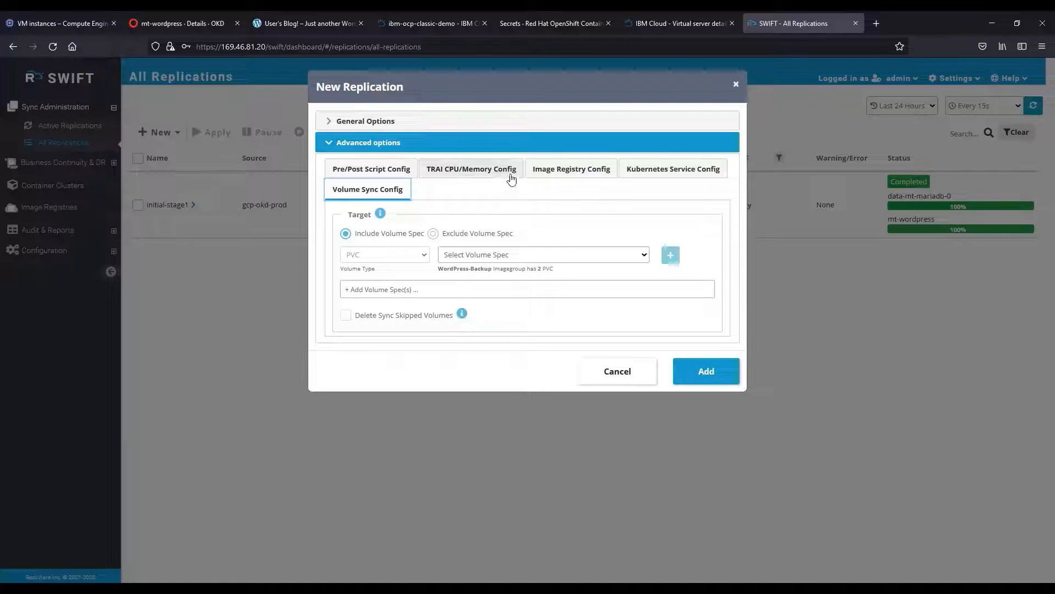
{"action": "left_click", "coordinate": [707, 372]}
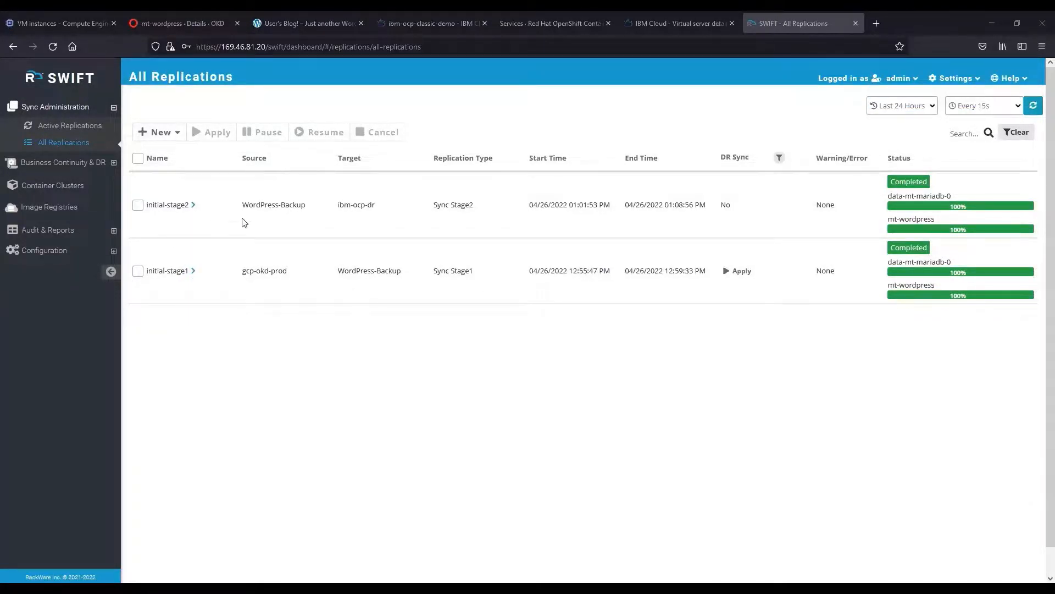
{"action": "left_click", "coordinate": [193, 204]}
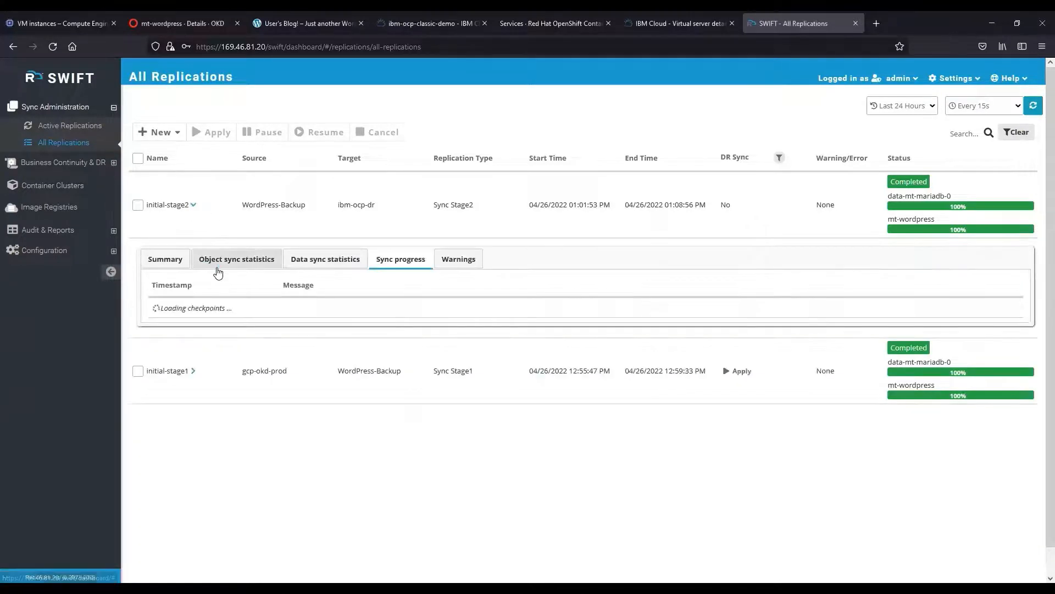
{"action": "left_click", "coordinate": [222, 268]}
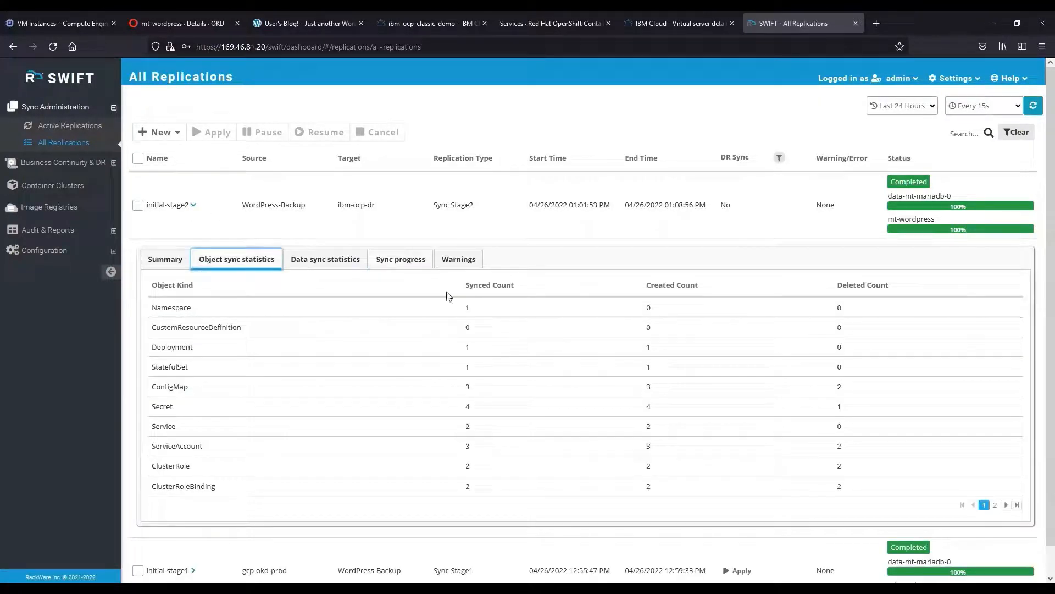
{"action": "left_click", "coordinate": [341, 266]}
{"action": "left_click", "coordinate": [177, 266]}
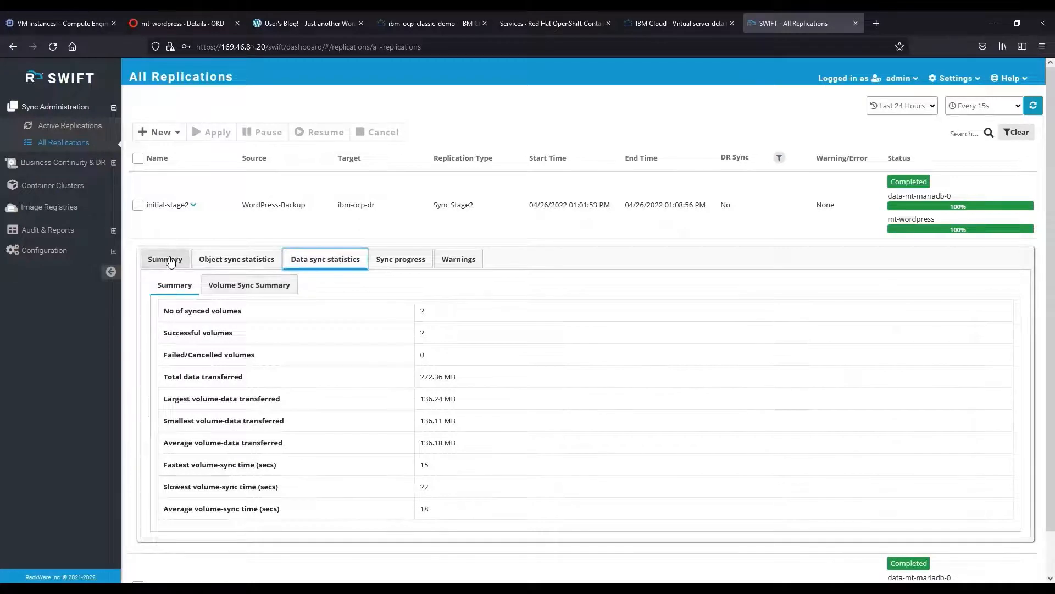
{"action": "left_click", "coordinate": [193, 204]}
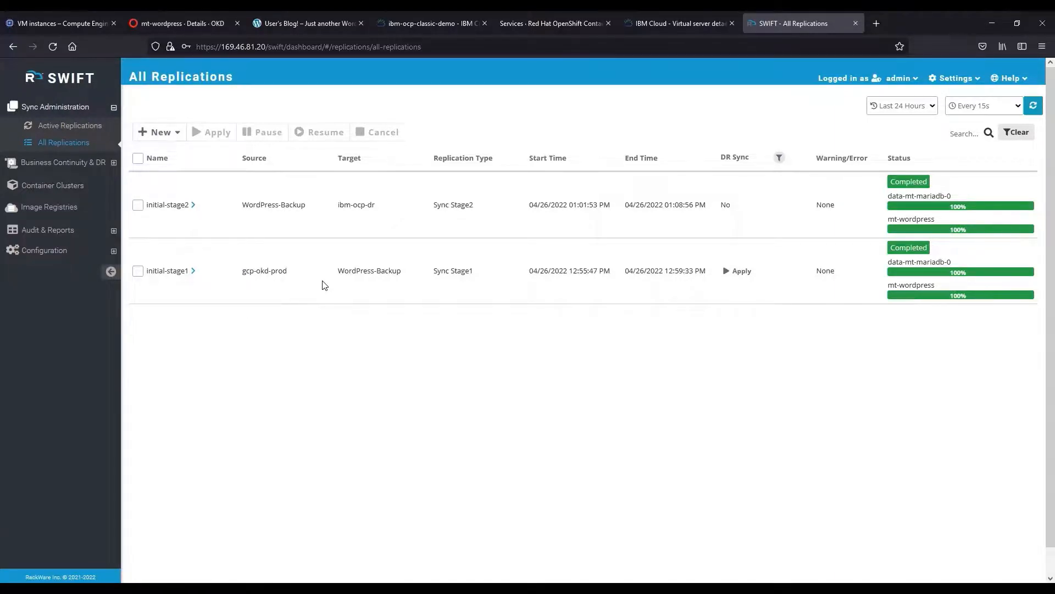
Open the replicated blog at mt-wordpress's load balancer address 169.60.63.35 in a new tab.
{"action": "left_click", "coordinate": [552, 22]}
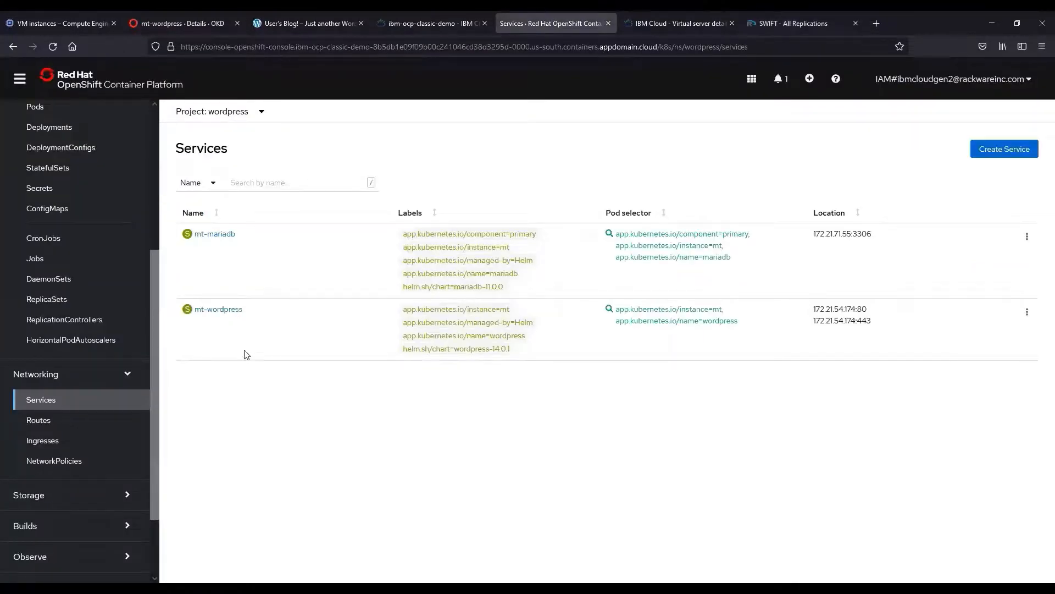
{"action": "left_click", "coordinate": [223, 311]}
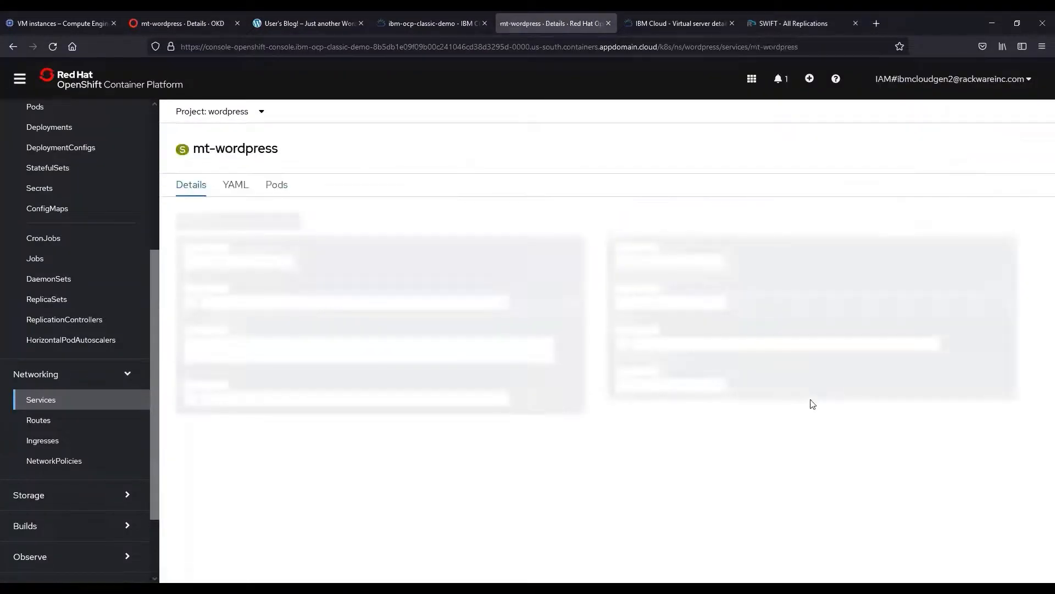
{"action": "left_click_drag", "start_coordinate": [878, 349], "coordinate": [831, 356]}
{"action": "key", "text": "ctrl+c"}
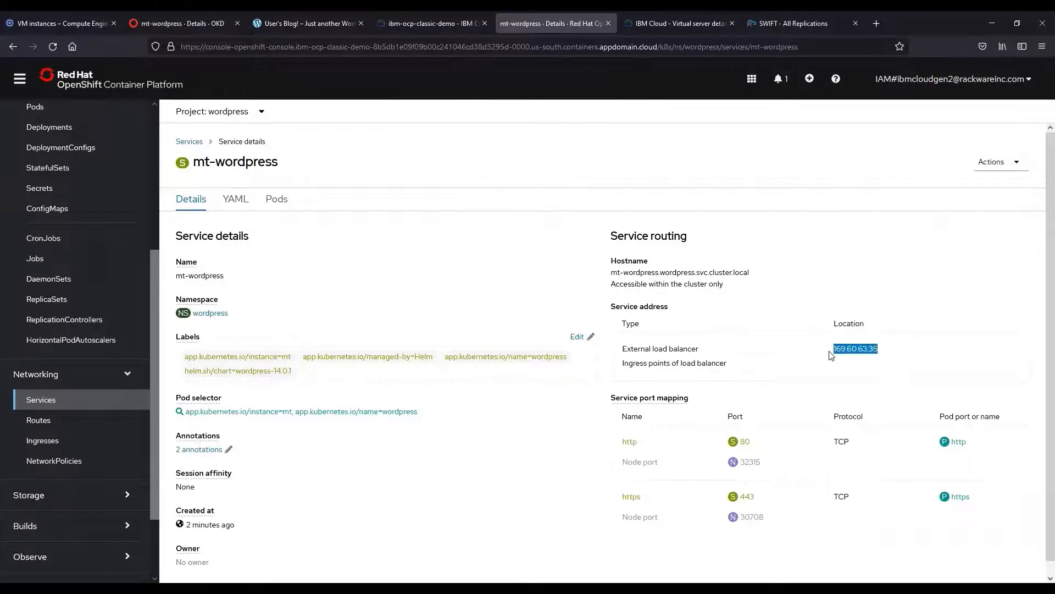
{"action": "left_click", "coordinate": [871, 21]}
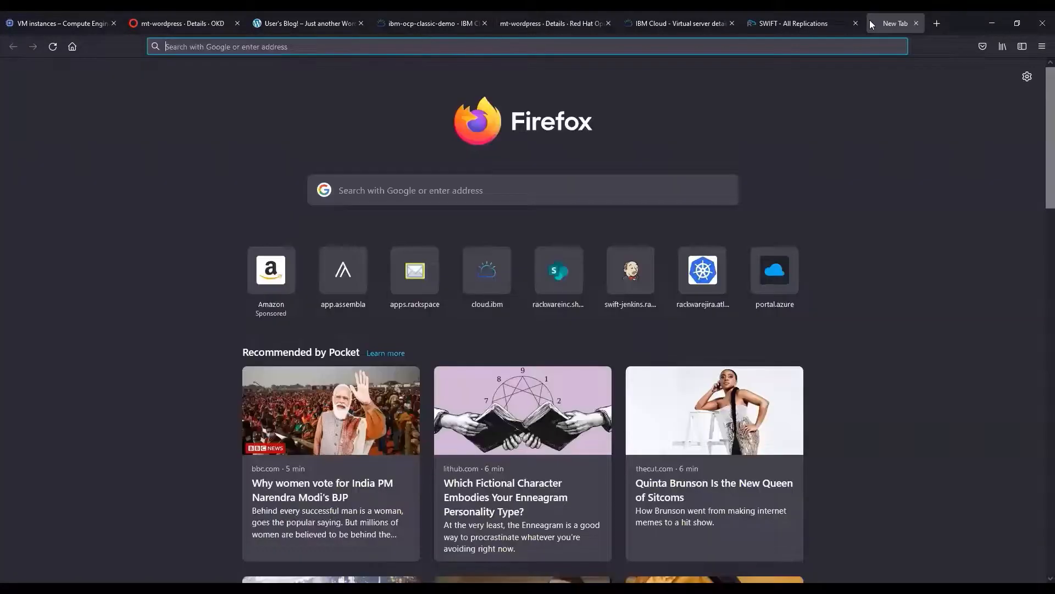
{"action": "key", "text": "ctrl+v"}
{"action": "key", "text": "Return"}
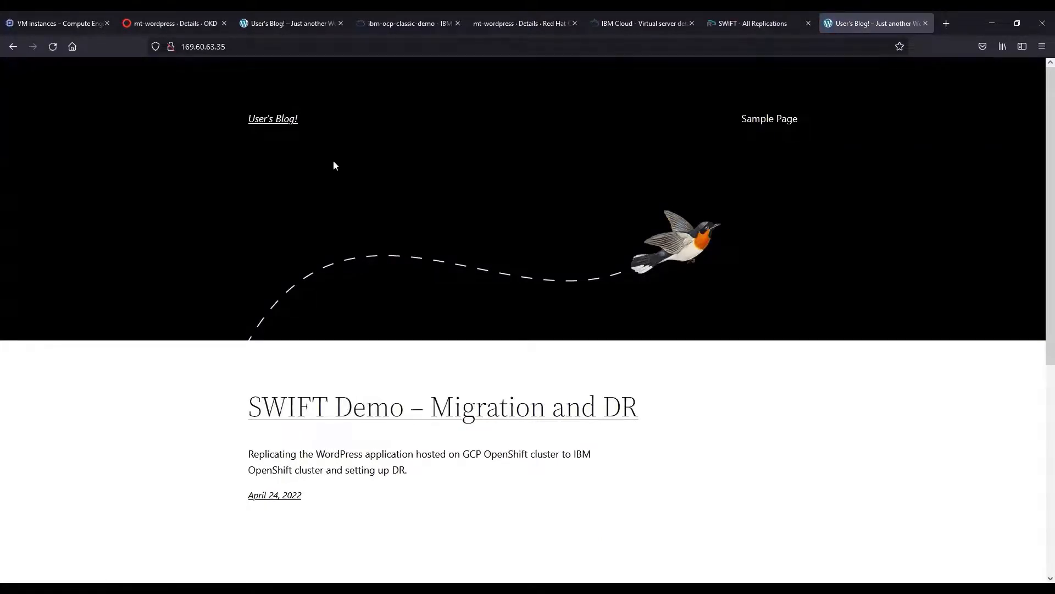
Publish a 'Delta sync' post on the source blog at 35.223.127.18 and view the home page.
{"action": "left_click", "coordinate": [327, 23]}
{"action": "mouse_move", "coordinate": [203, 68]}
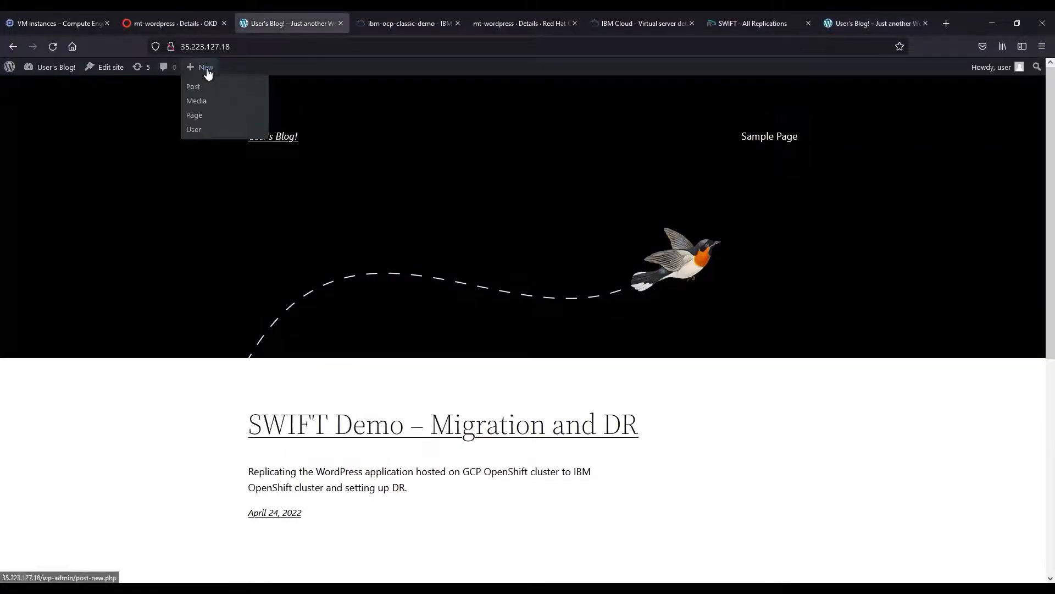
{"action": "left_click", "coordinate": [206, 87]}
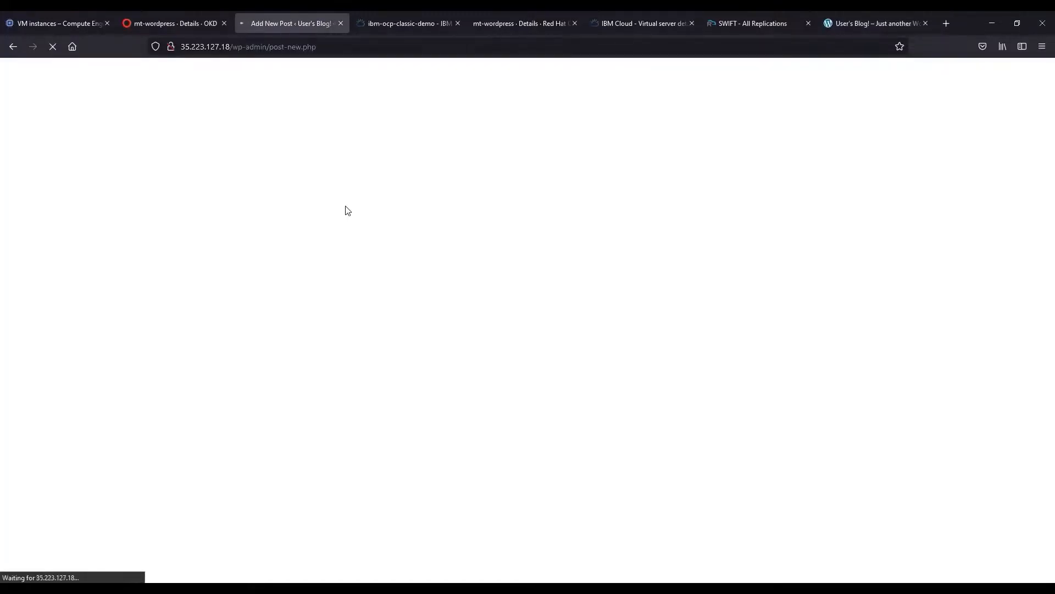
{"action": "type", "text": "Delta sync"}
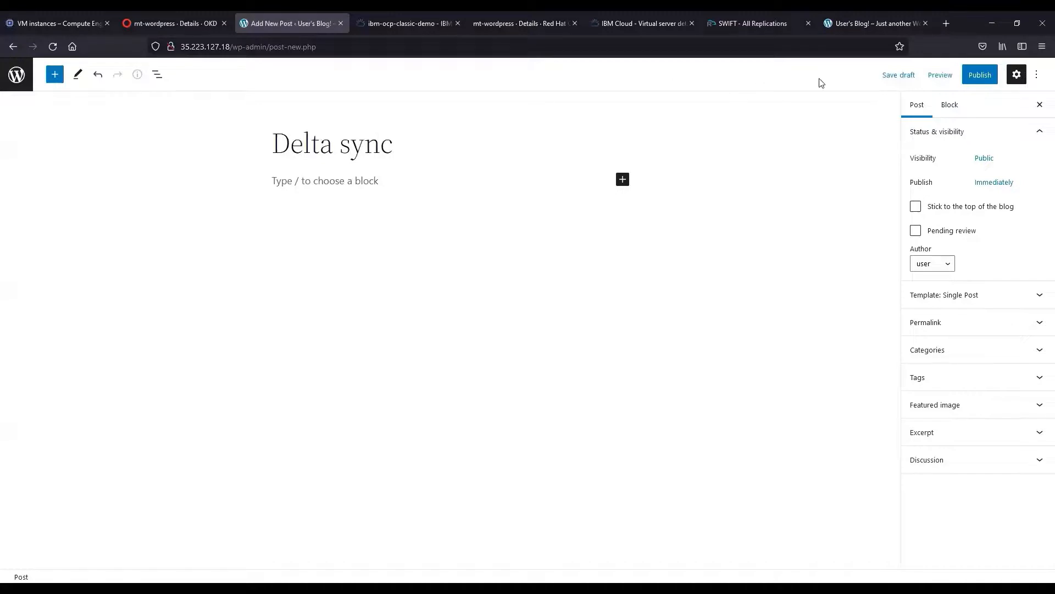
{"action": "left_click", "coordinate": [980, 75]}
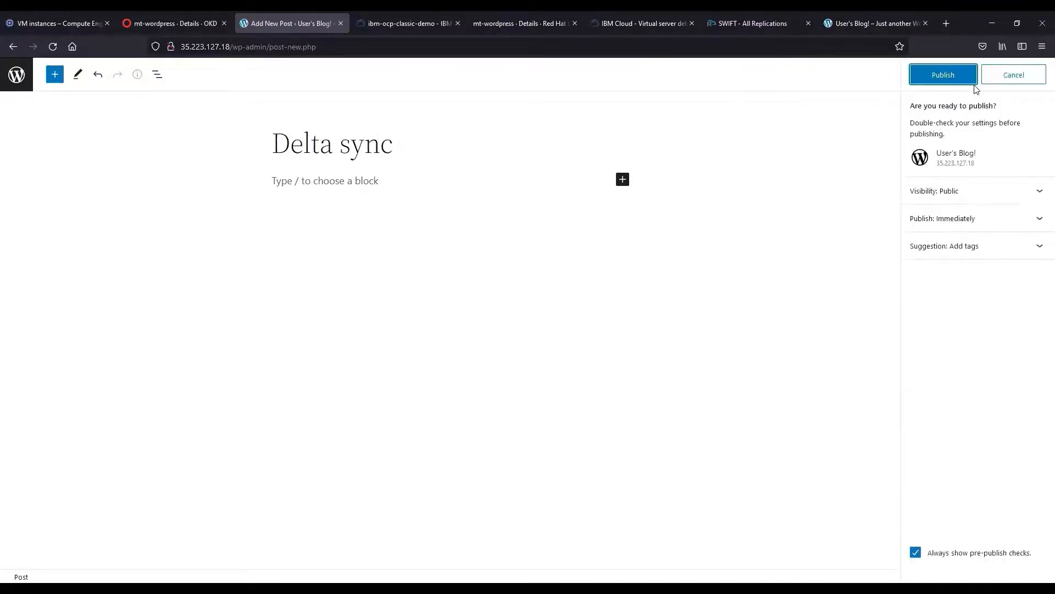
{"action": "left_click", "coordinate": [956, 75]}
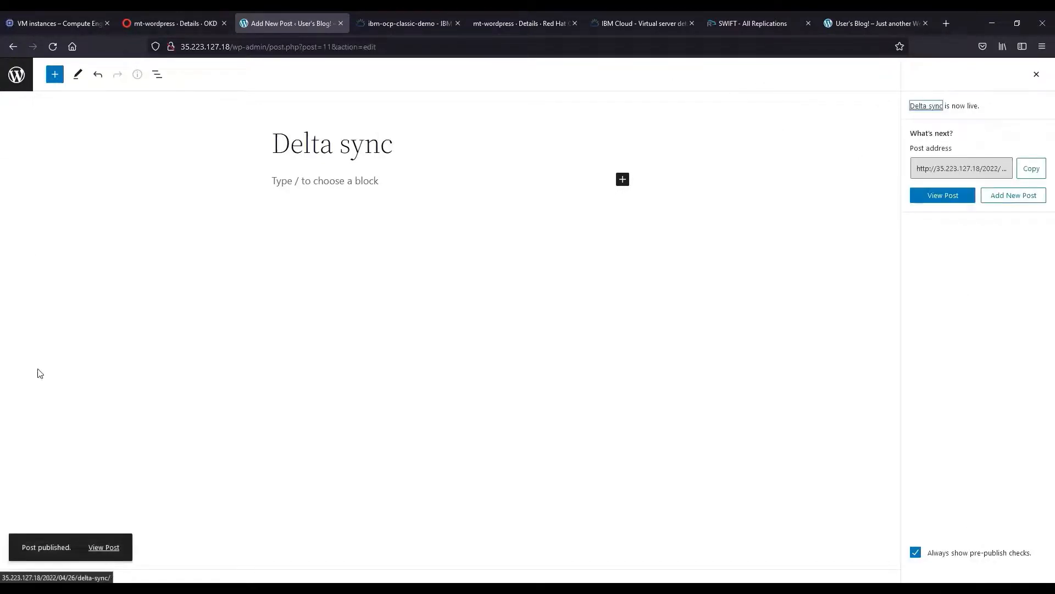
{"action": "left_click", "coordinate": [107, 546]}
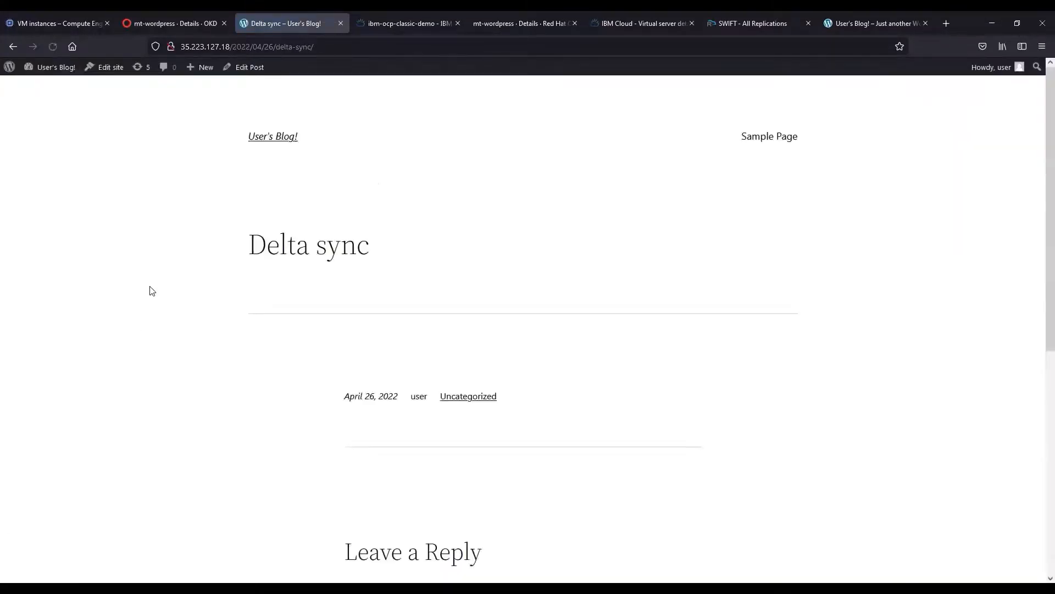
{"action": "left_click", "coordinate": [278, 136]}
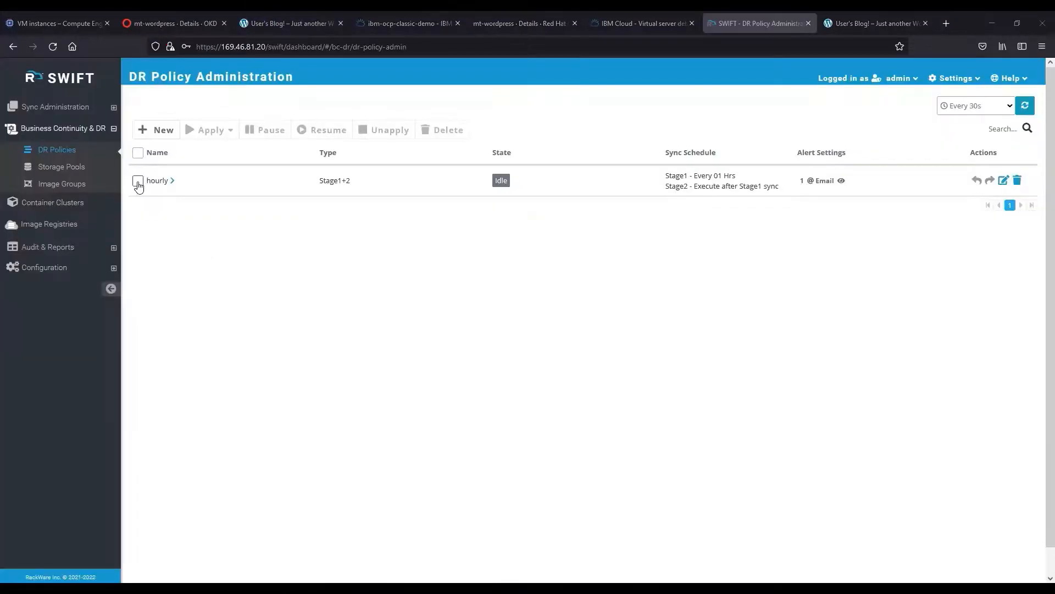
Apply the hourly policy to application replication, pairing initial-stage1 with initial-stage2.
{"action": "left_click", "coordinate": [138, 183]}
{"action": "left_click", "coordinate": [210, 130]}
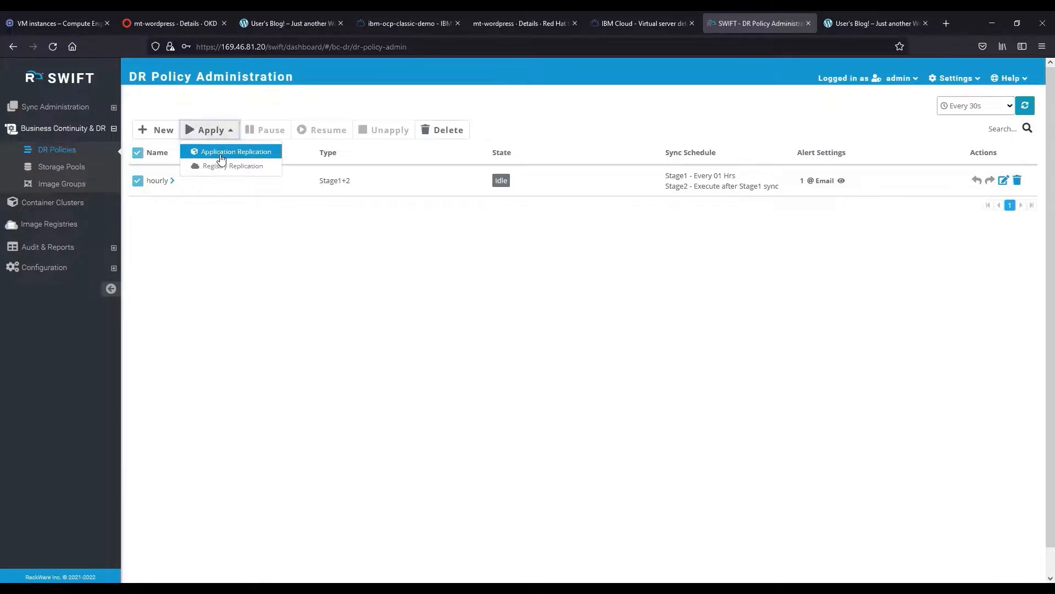
{"action": "left_click", "coordinate": [222, 152]}
{"action": "left_click", "coordinate": [439, 320]}
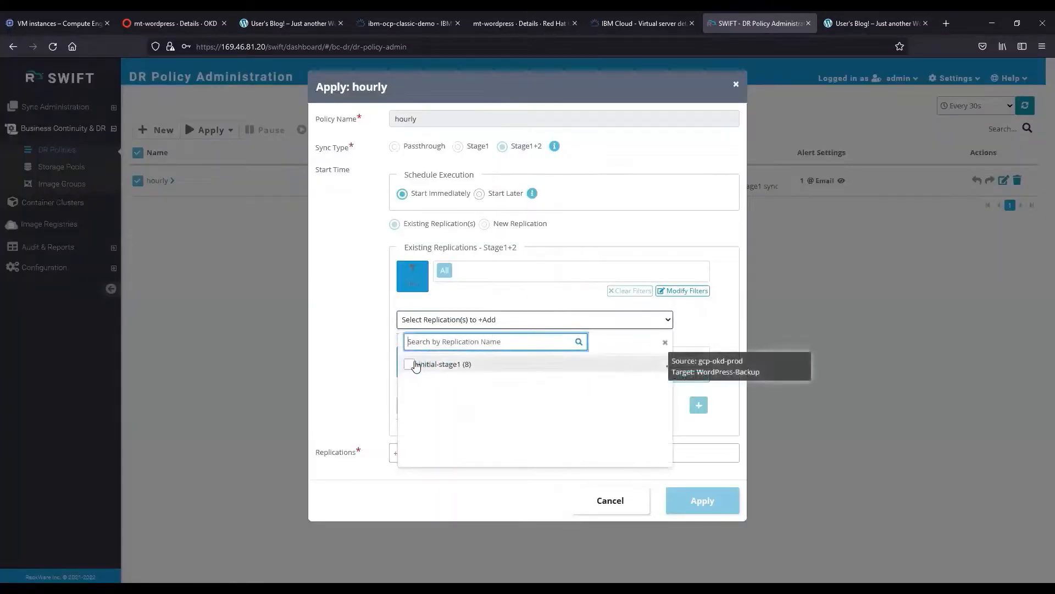
{"action": "left_click", "coordinate": [410, 364]}
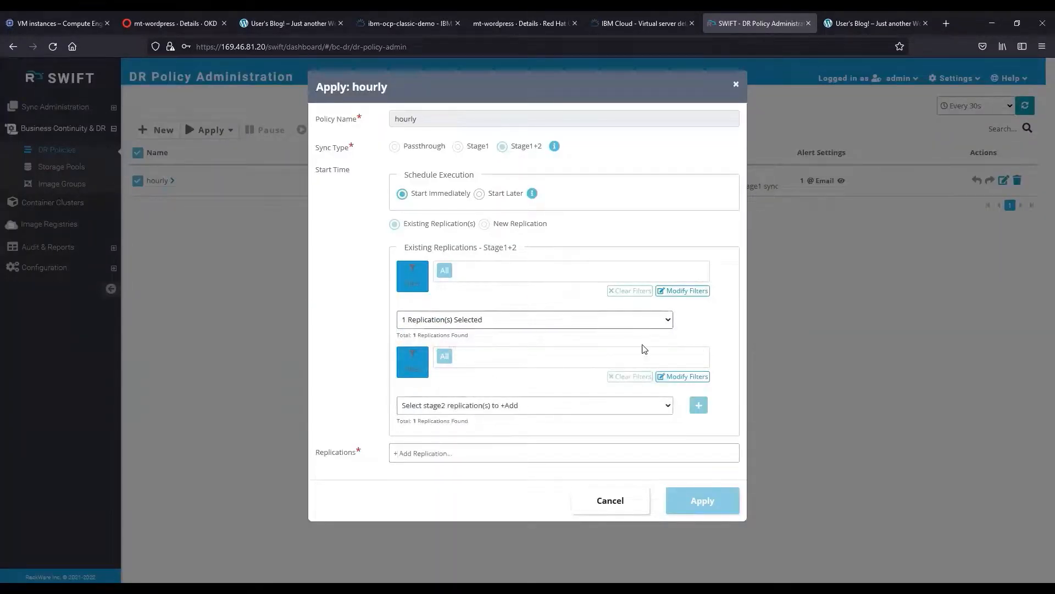
{"action": "left_click", "coordinate": [550, 407]}
{"action": "left_click", "coordinate": [409, 450]}
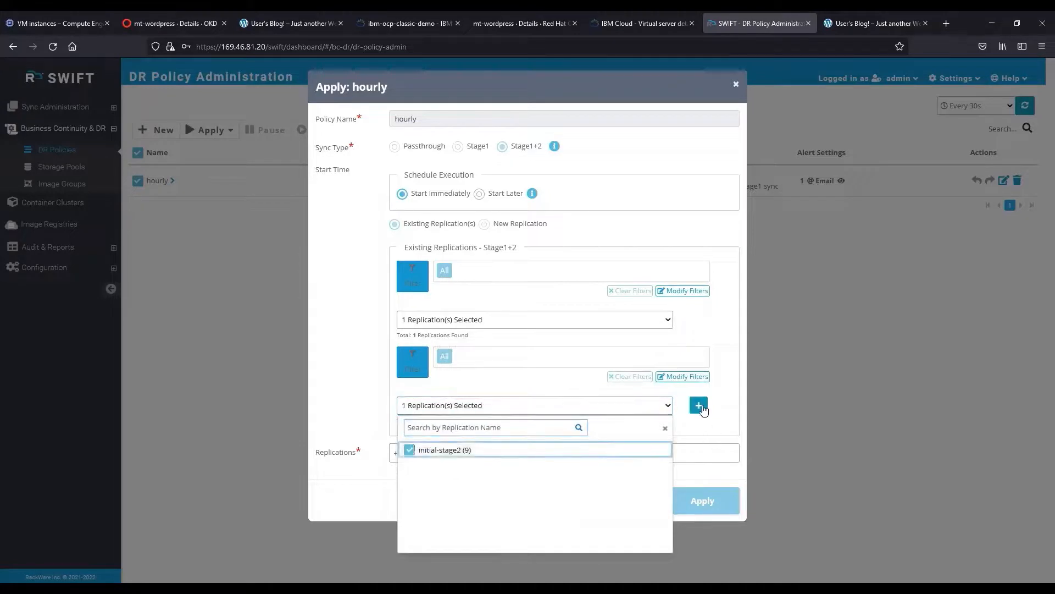
{"action": "left_click", "coordinate": [699, 406]}
Keep Start Immediately and add the us-central1 / us-central1-a fallback.
{"action": "scroll", "coordinate": [358, 276], "scroll_direction": "down", "scroll_amount": 1}
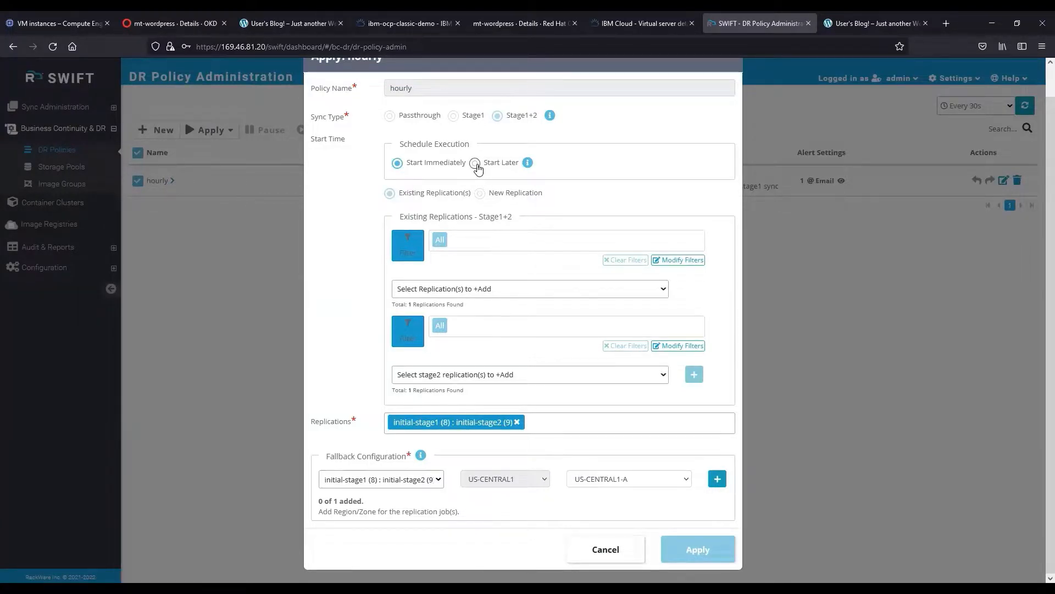
{"action": "left_click", "coordinate": [476, 162]}
{"action": "left_click", "coordinate": [397, 162]}
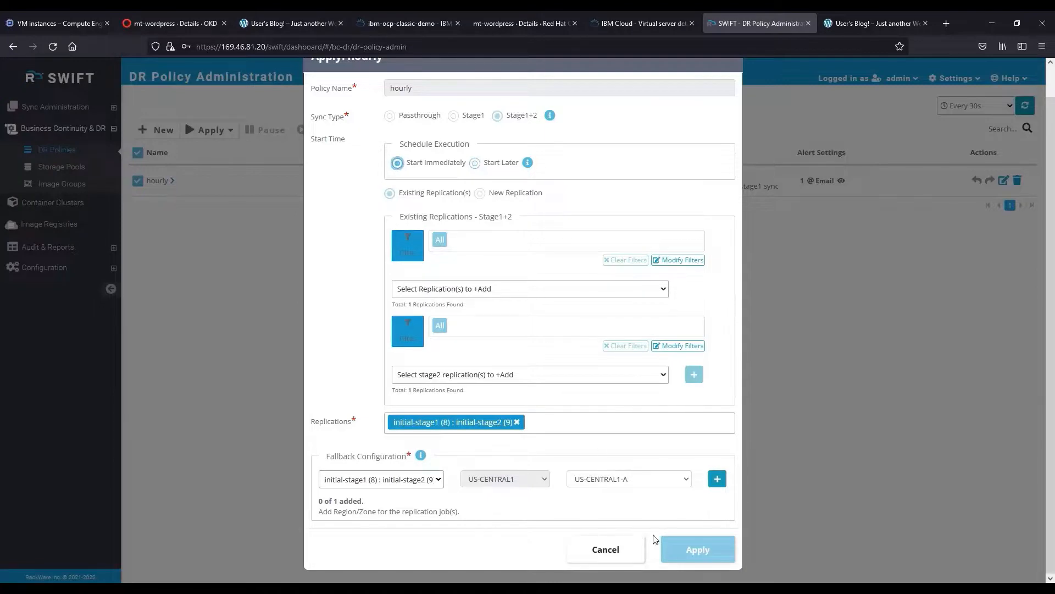
{"action": "left_click", "coordinate": [717, 479]}
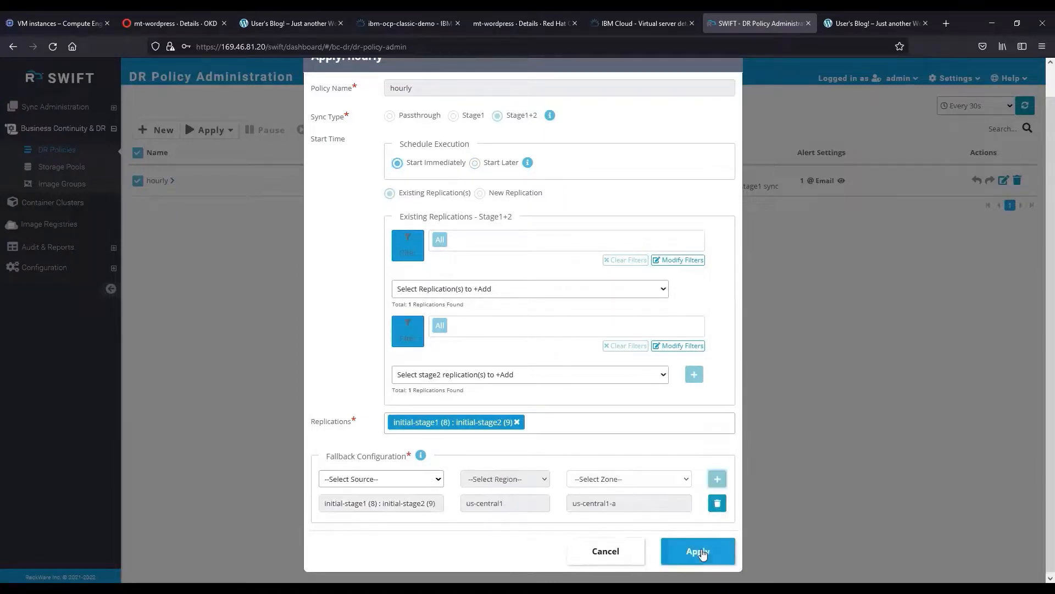
Apply the hourly policy to the initial-stage1 : initial-stage2 pair.
{"action": "left_click", "coordinate": [698, 551]}
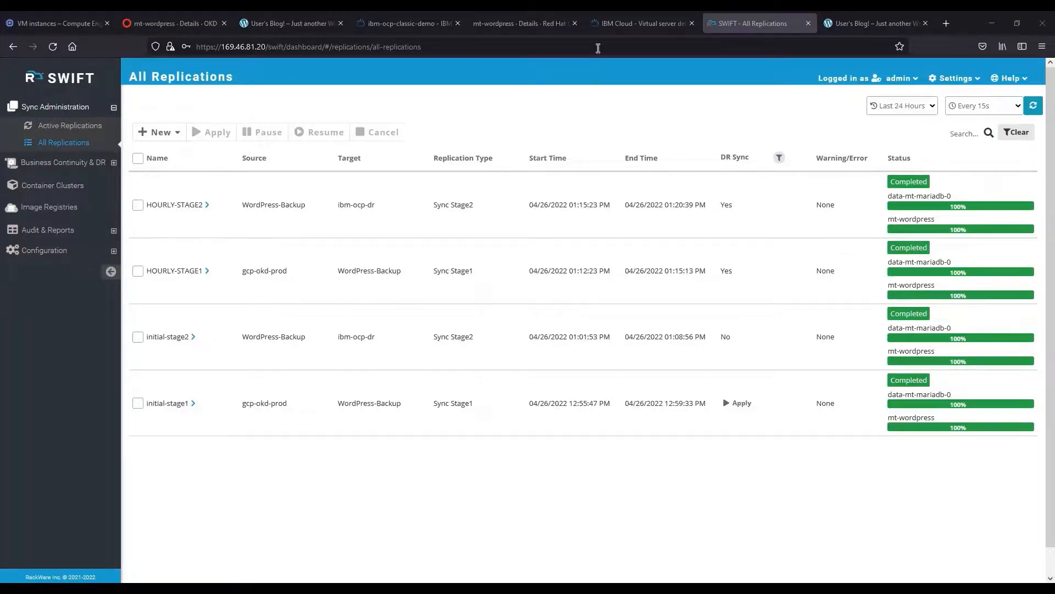
Load the DR blog at 169.60.63.36 in a new tab to check for the Delta sync post.
{"action": "left_click", "coordinate": [539, 13]}
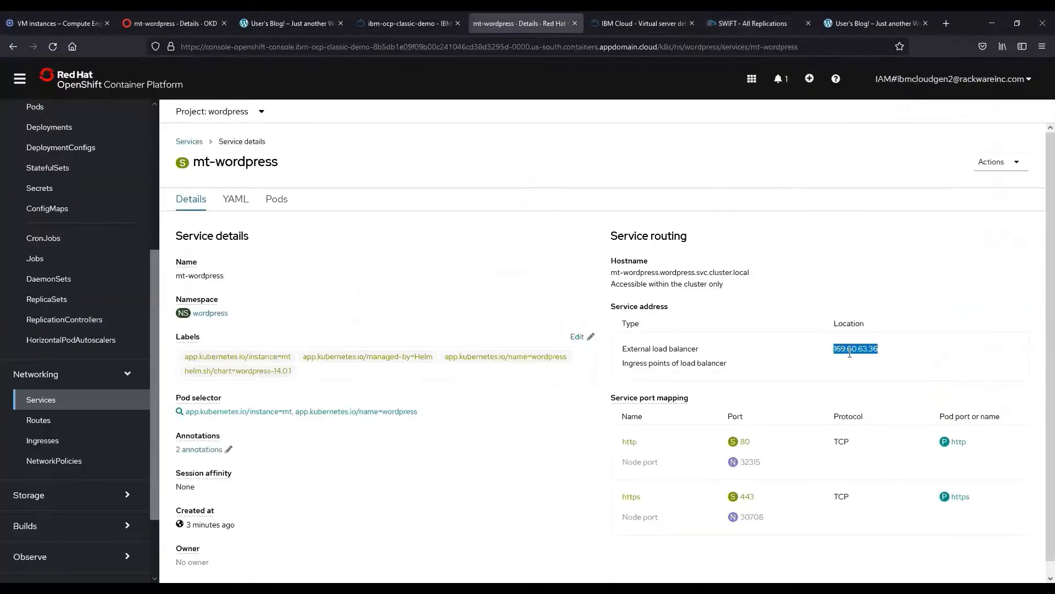
{"action": "left_click", "coordinate": [946, 23]}
{"action": "type", "text": "169.60.63.36"}
{"action": "key", "text": "Return"}
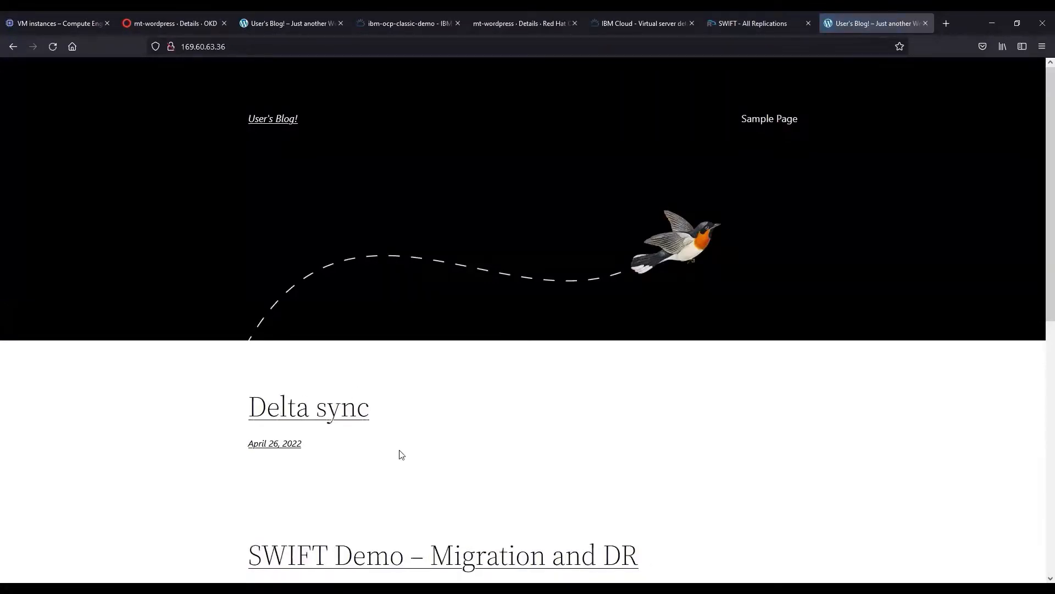
From the DR Policies list, open the FailOver confirmation for the hourly DR policy.
{"action": "left_click", "coordinate": [732, 13]}
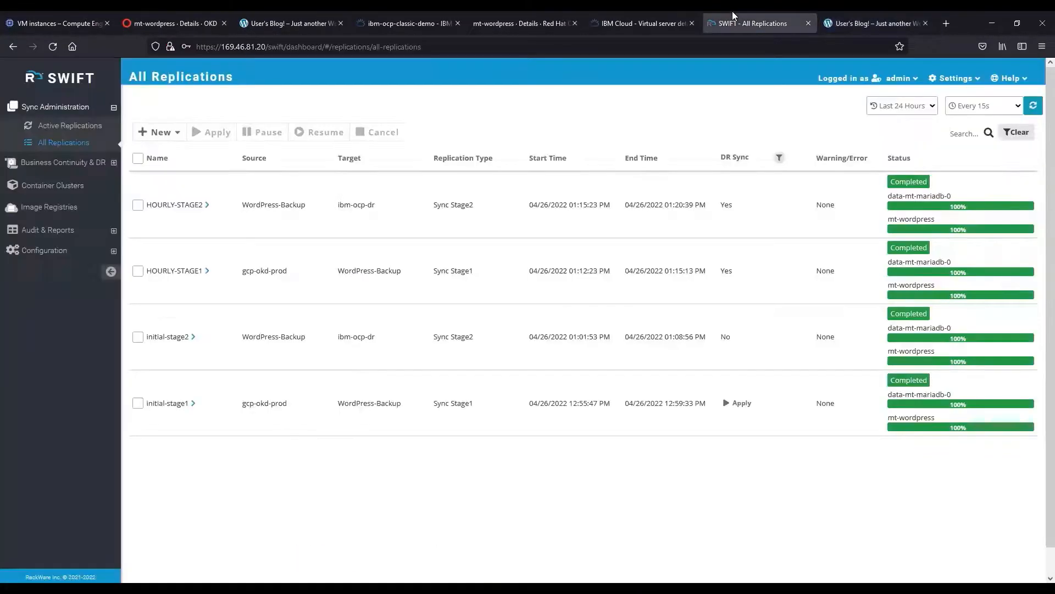
{"action": "left_click", "coordinate": [37, 164]}
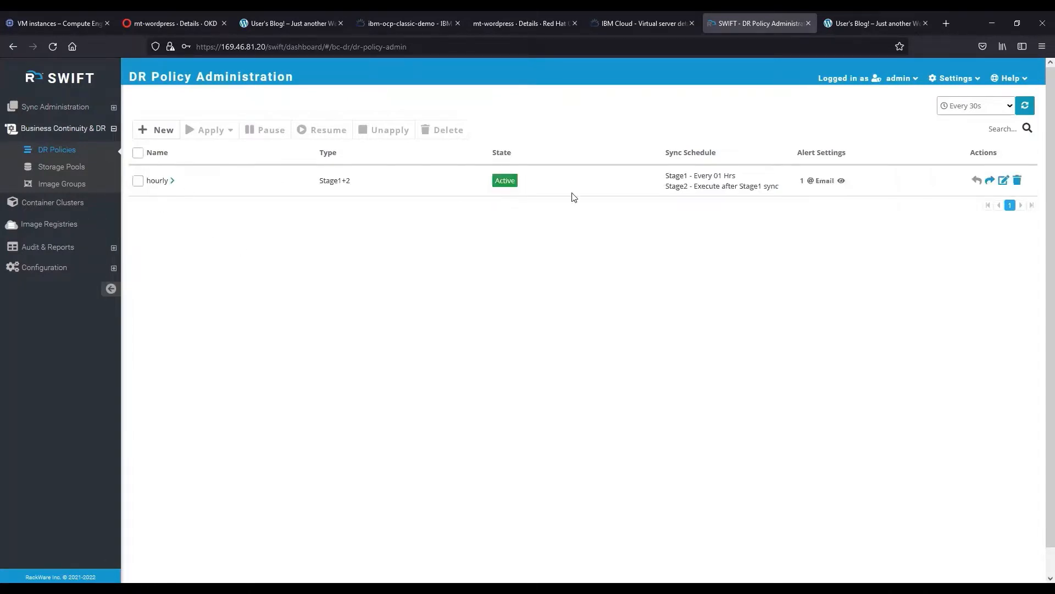
{"action": "left_click", "coordinate": [989, 181]}
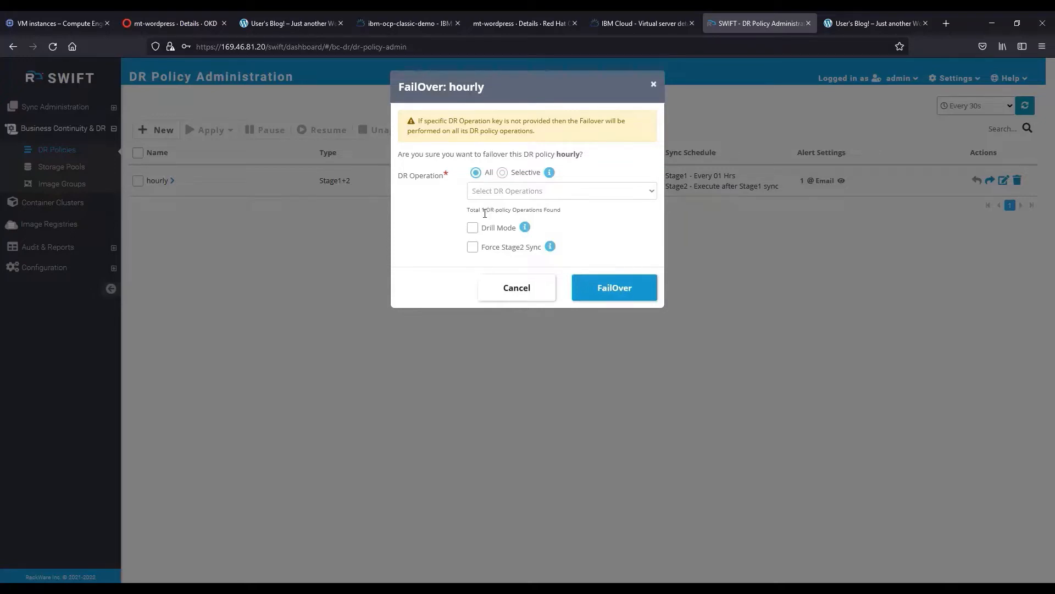
Fail over the hourly policy in Drill Mode, then open its FallBack confirmation.
{"action": "left_click", "coordinate": [474, 230]}
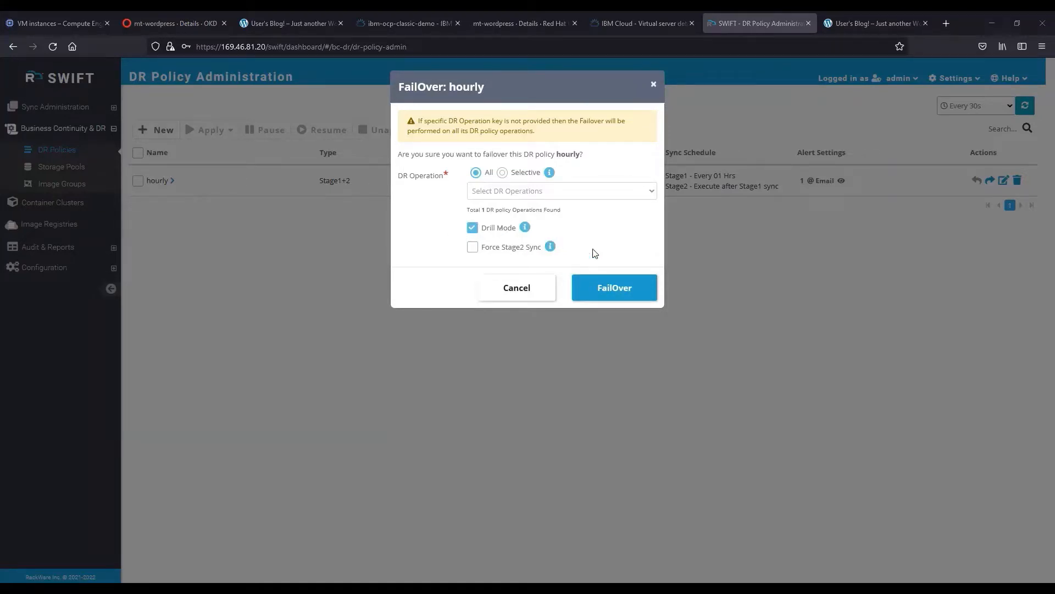
{"action": "left_click", "coordinate": [596, 287]}
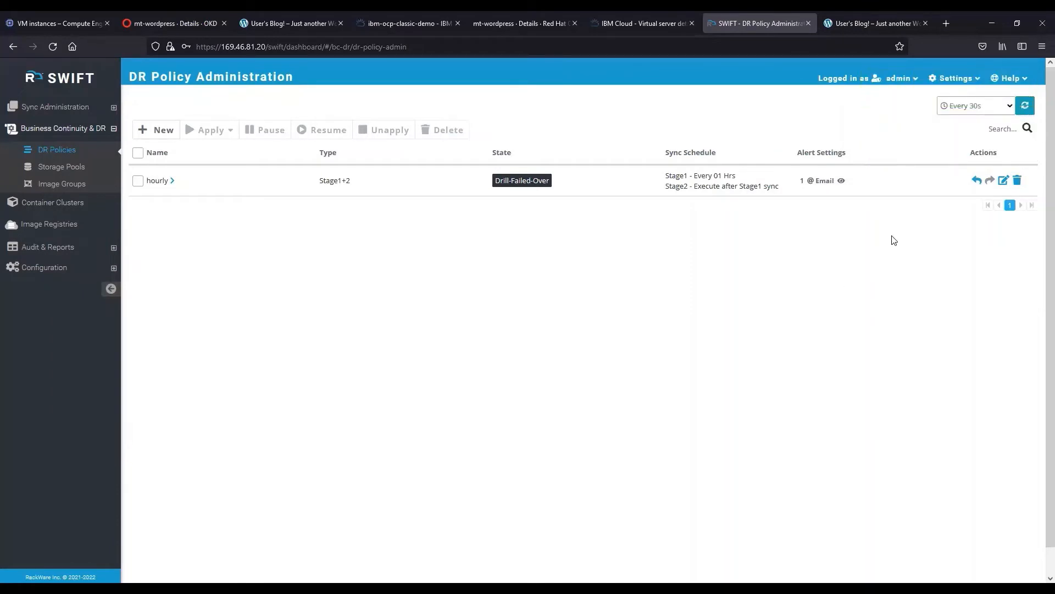
{"action": "left_click", "coordinate": [976, 180]}
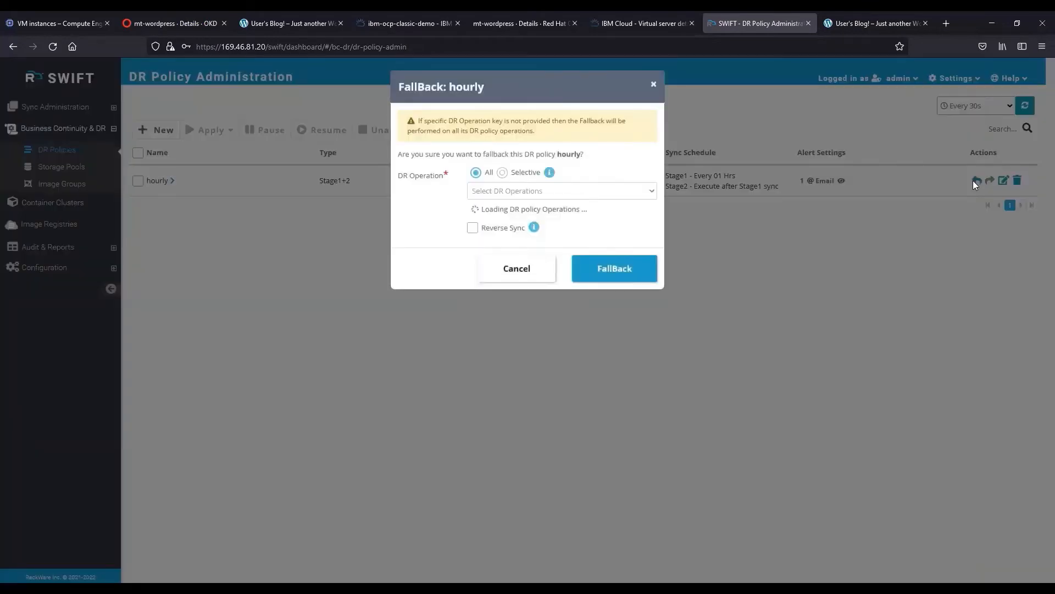